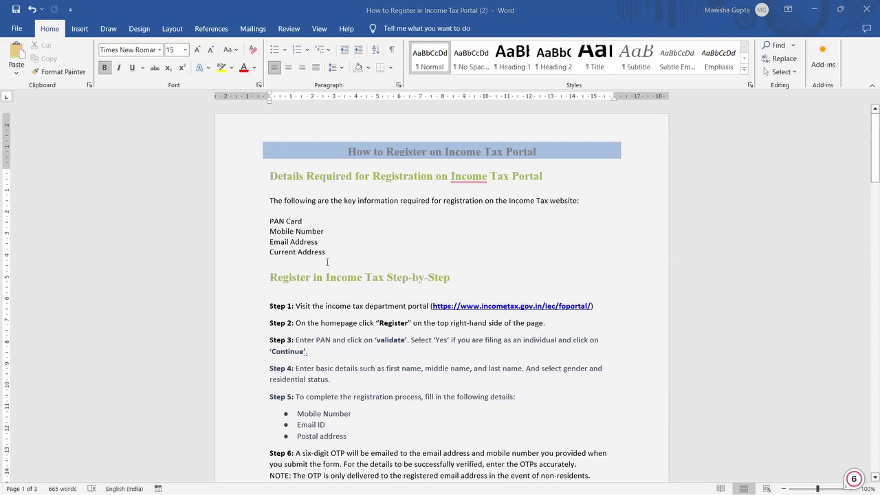
Step: Switch to Chrome with the e-Filing home page and open the Register page
key(alt+Tab)
key(alt+Tab)
key(alt+Tab)
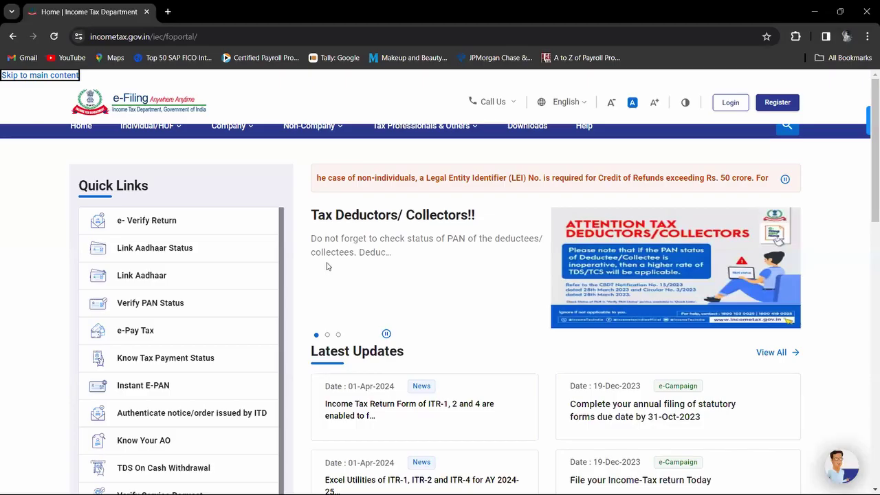
click(54, 170)
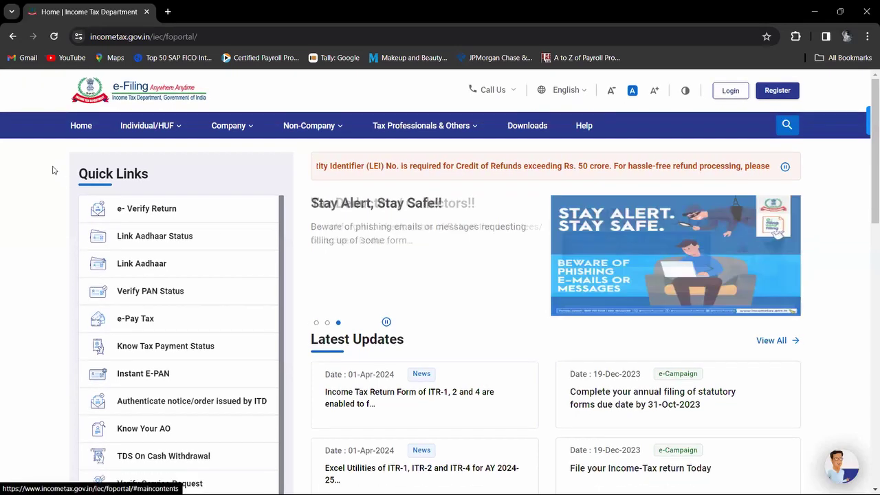
click(767, 96)
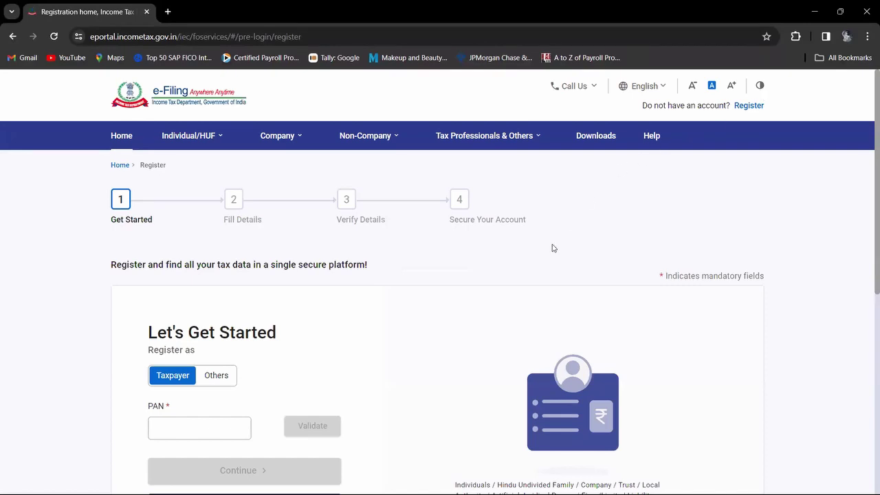
Step: Validate the taxpayer's PAN in capitals, answer Yes for Individual taxpayer, and continue
scroll(553, 247, down, 3)
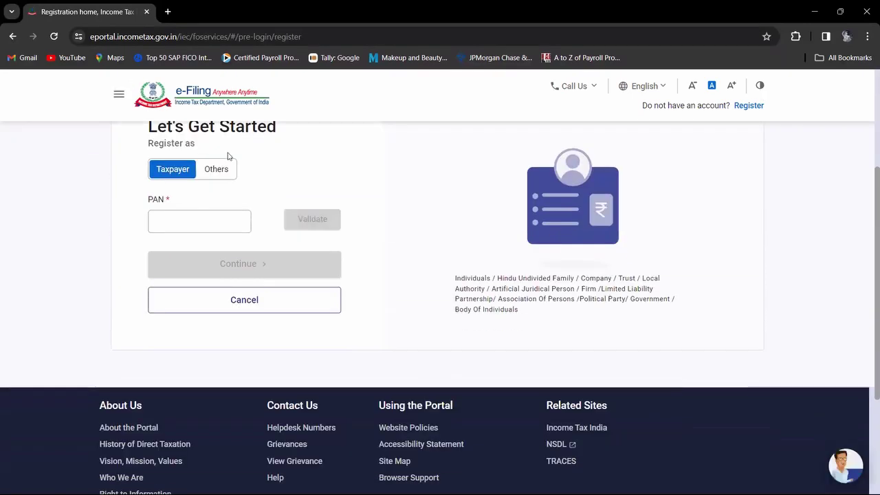
click(223, 170)
click(174, 170)
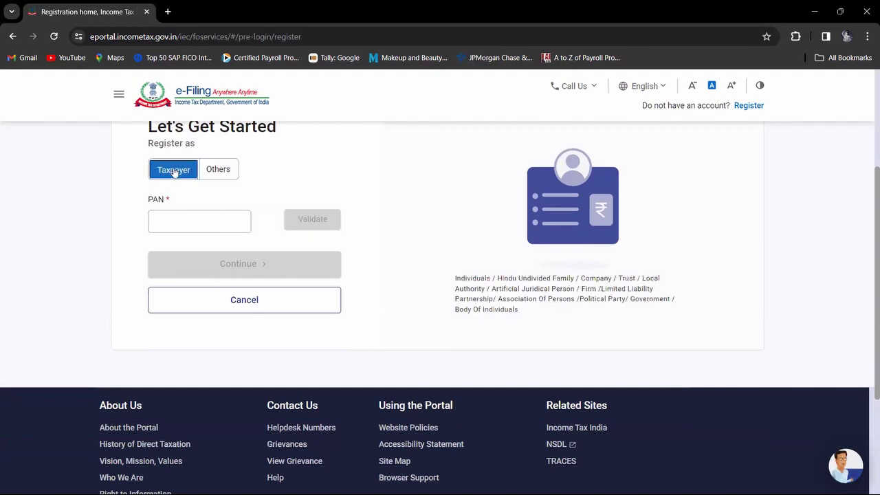
click(185, 218)
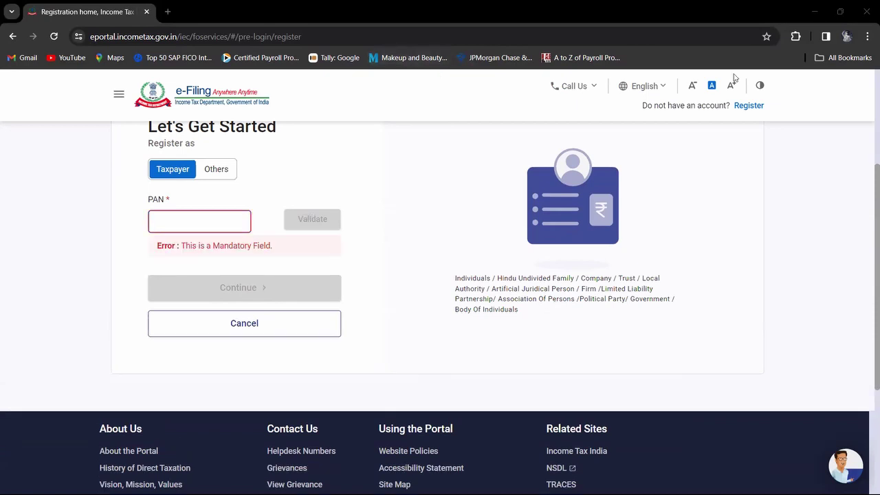
click(227, 221)
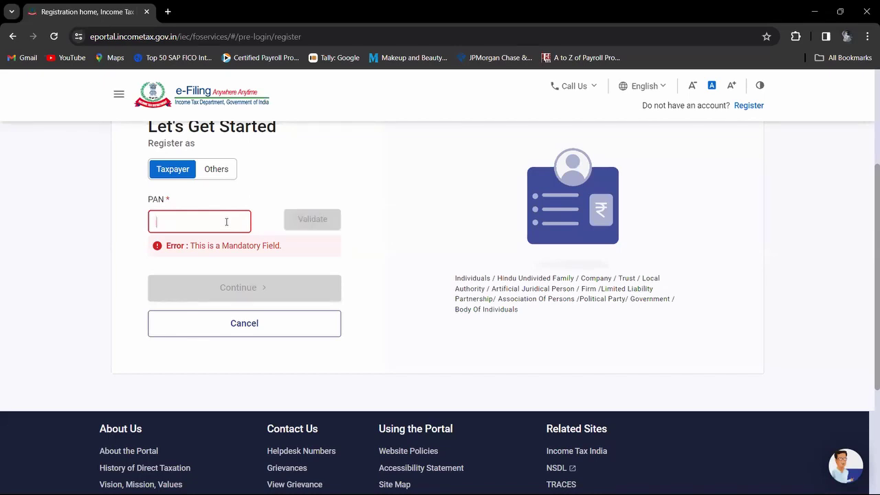
key(Caps_Lock)
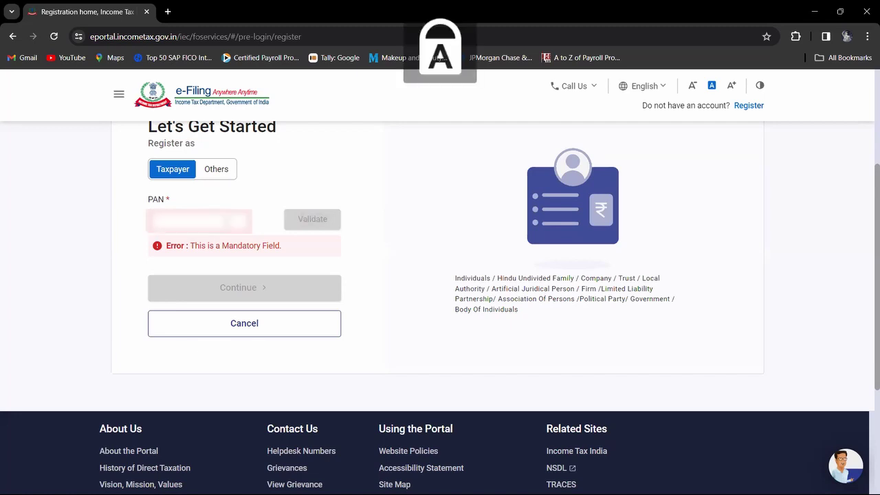
text(ABCD)
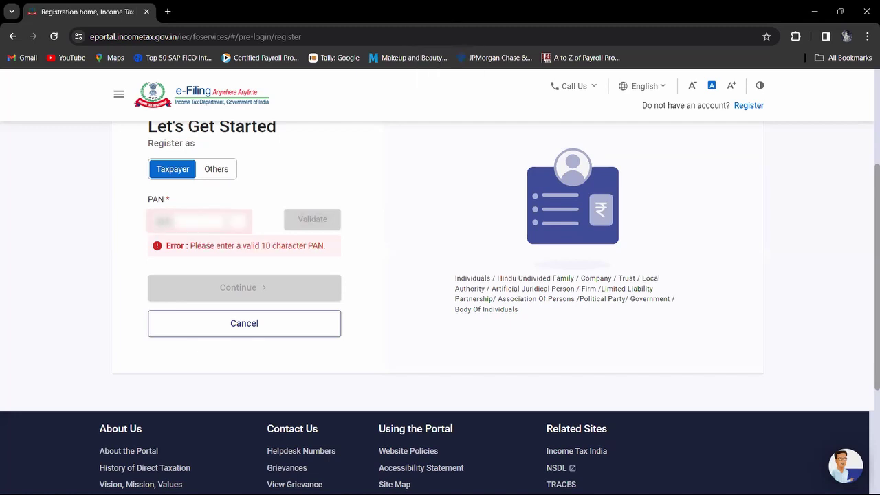
text(EFGHI)
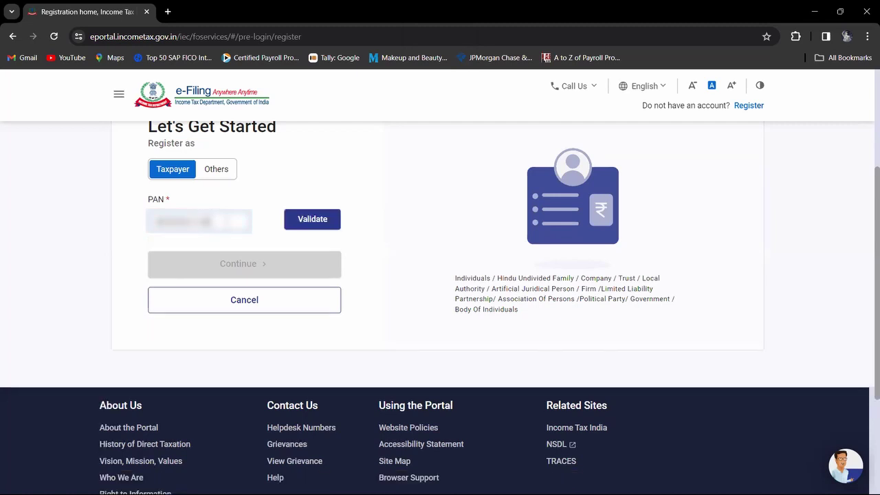
click(309, 227)
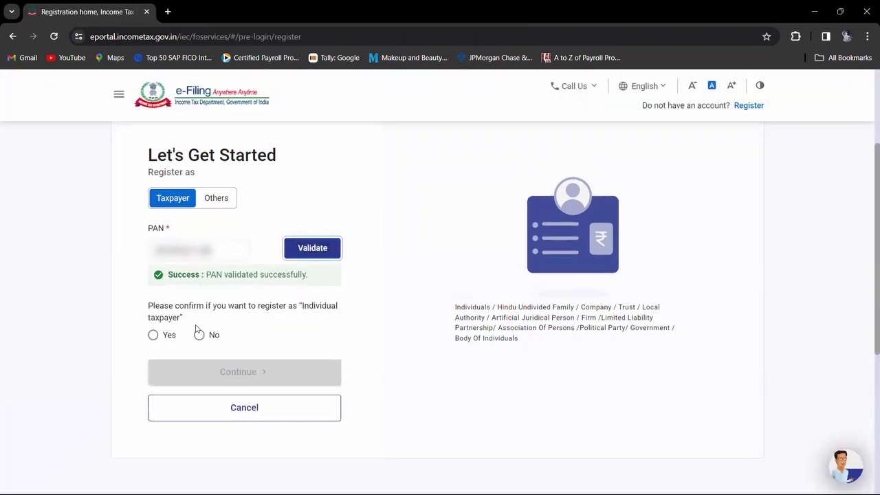
click(153, 336)
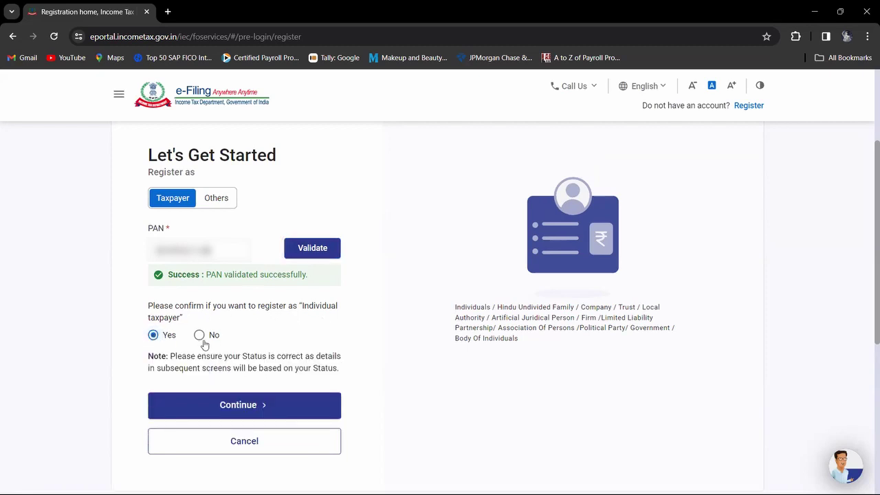
click(246, 406)
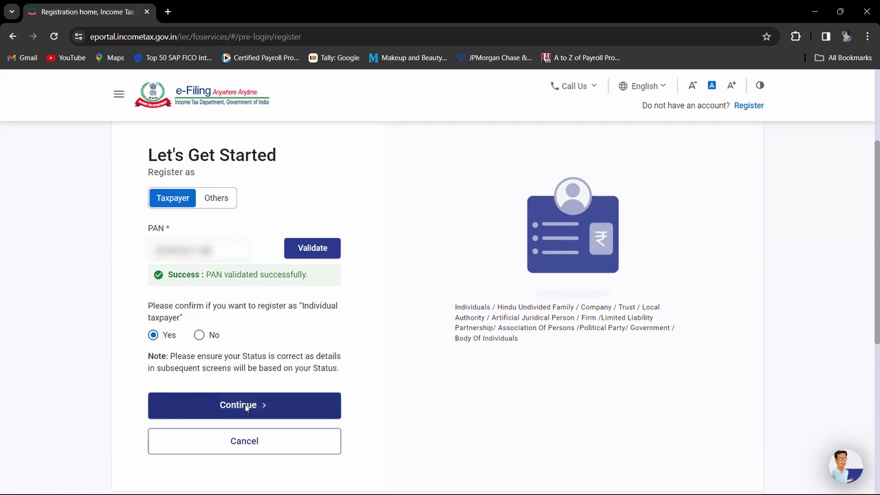
Step: Enter the taxpayer's last name and first name in Basic Details, fixing the capitalisation
scroll(298, 352, down, 2)
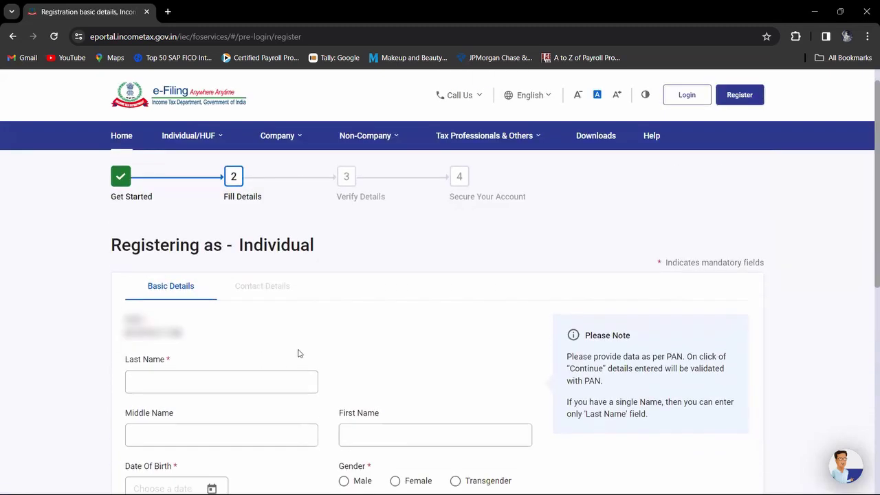
click(209, 262)
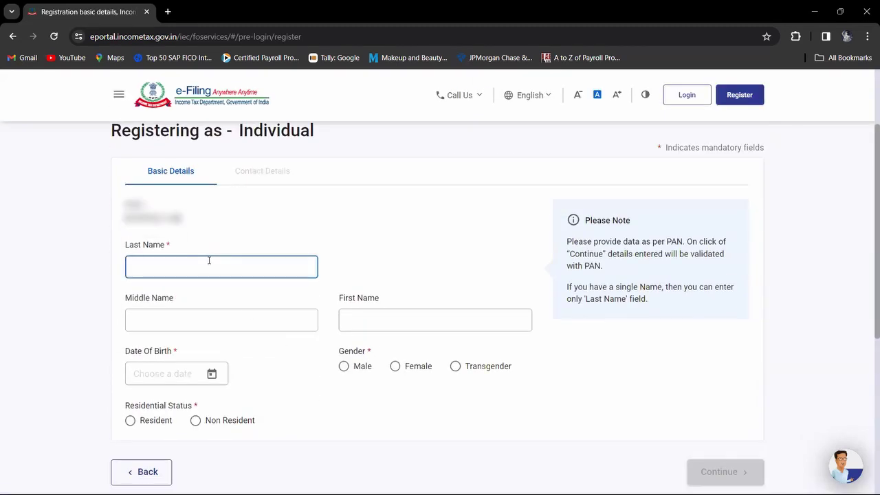
key(Caps_Lock)
click(358, 317)
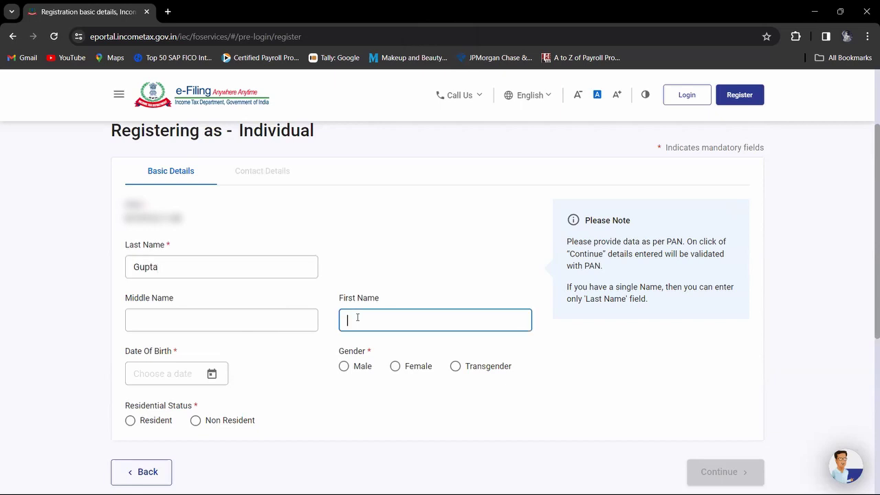
Step: Choose Female, set date of birth 26-Aug-1994 and Resident status, then continue
click(396, 366)
click(214, 380)
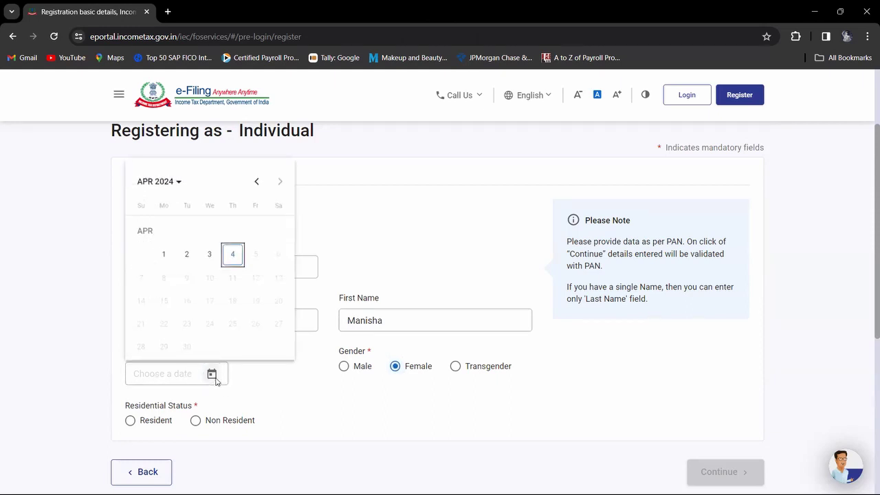
click(174, 181)
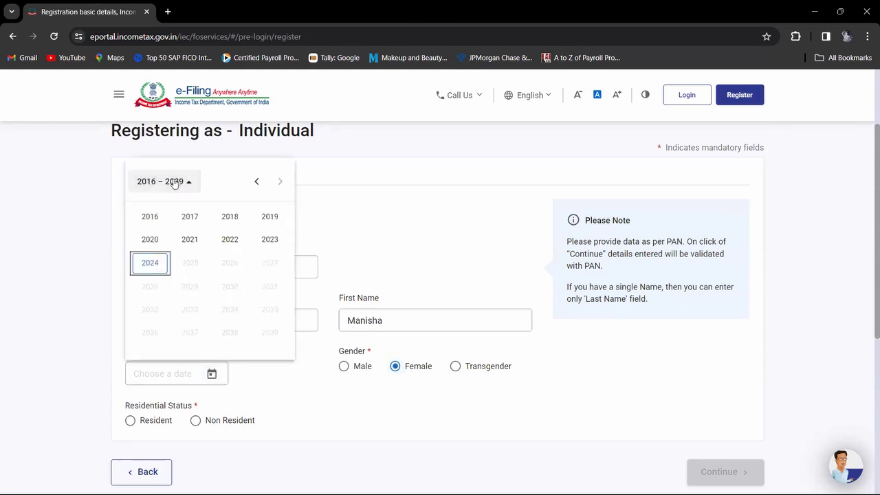
key(Up)
key(Up)
key(Up)
key(Up)
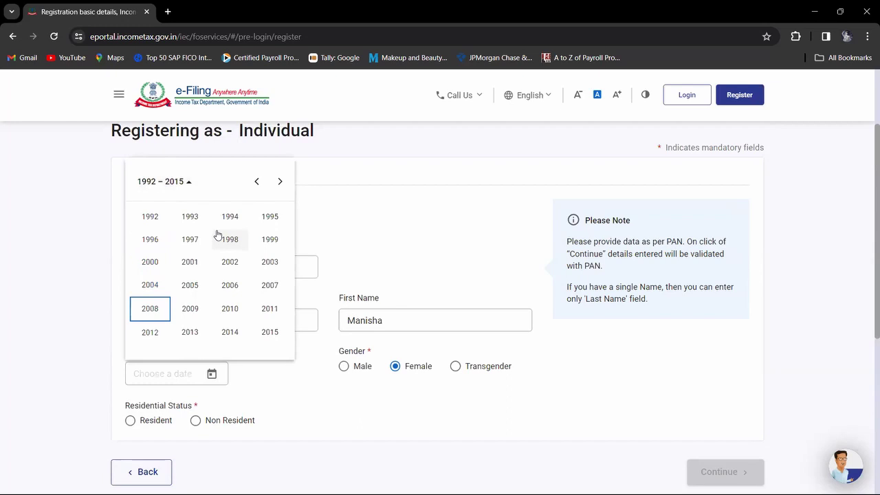
click(230, 221)
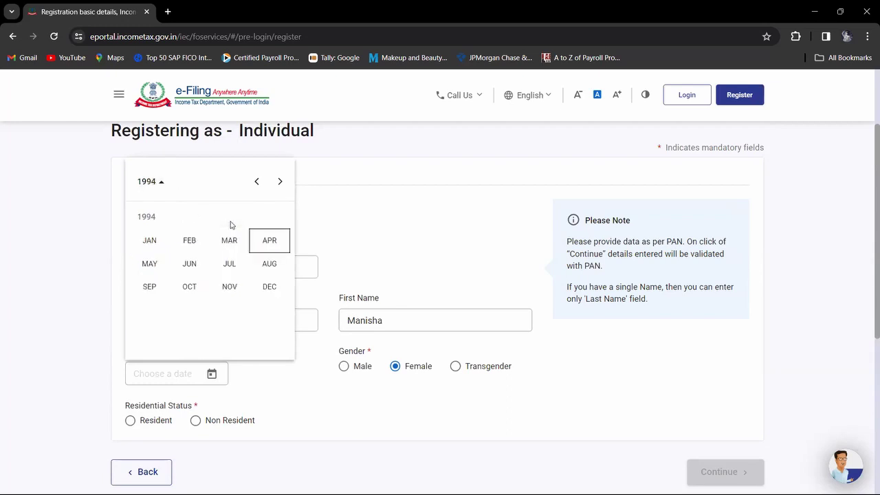
click(268, 266)
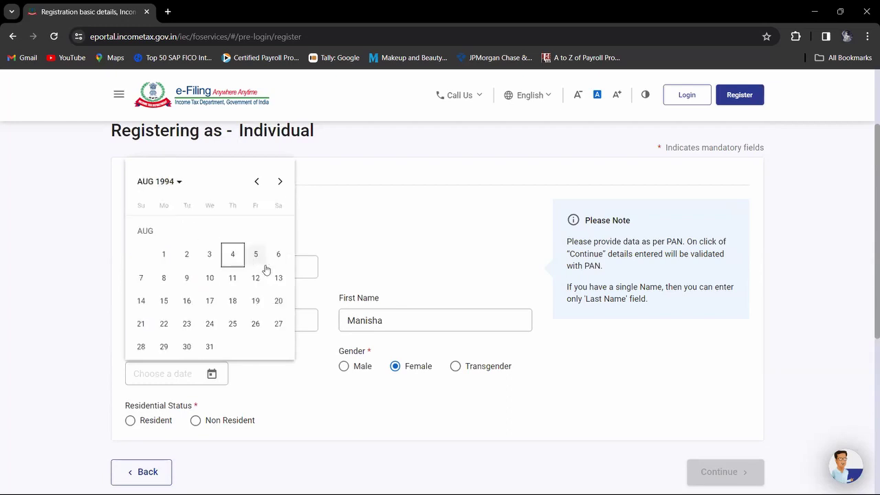
click(254, 323)
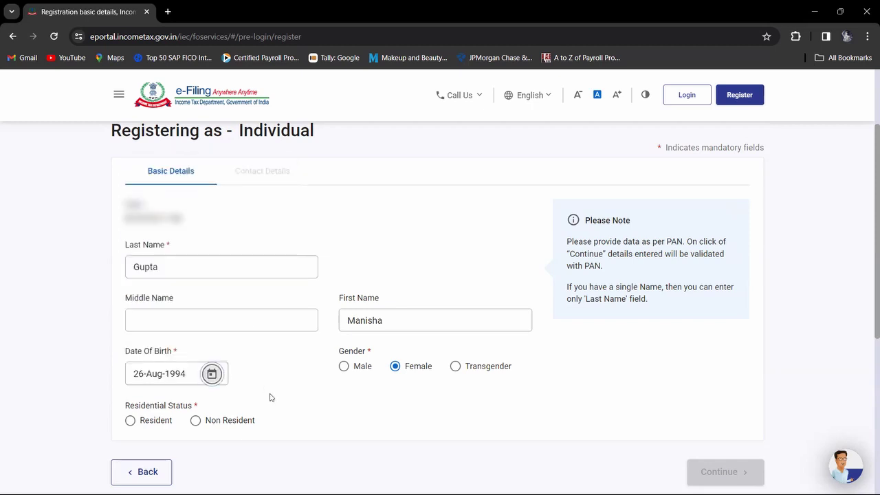
scroll(269, 397, down, 2)
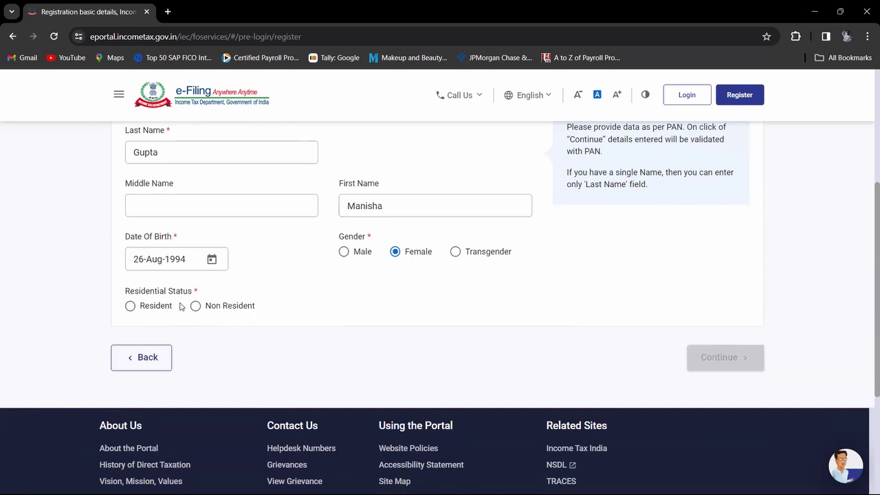
click(131, 306)
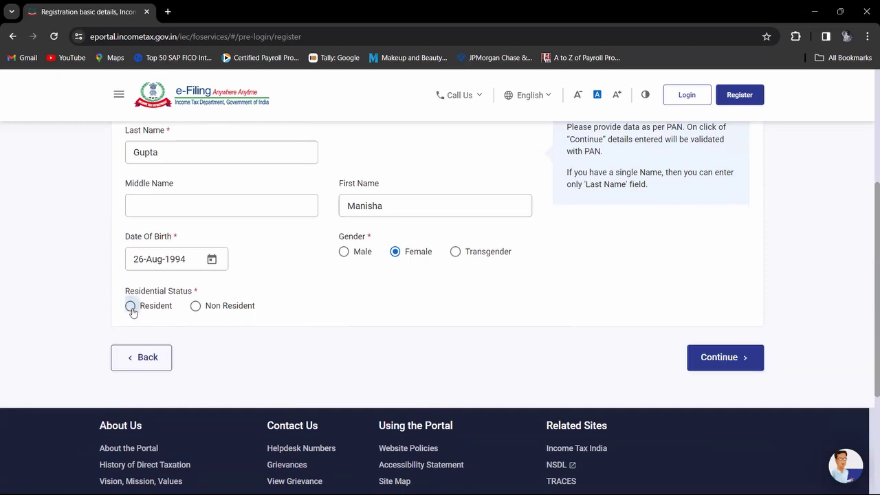
click(732, 370)
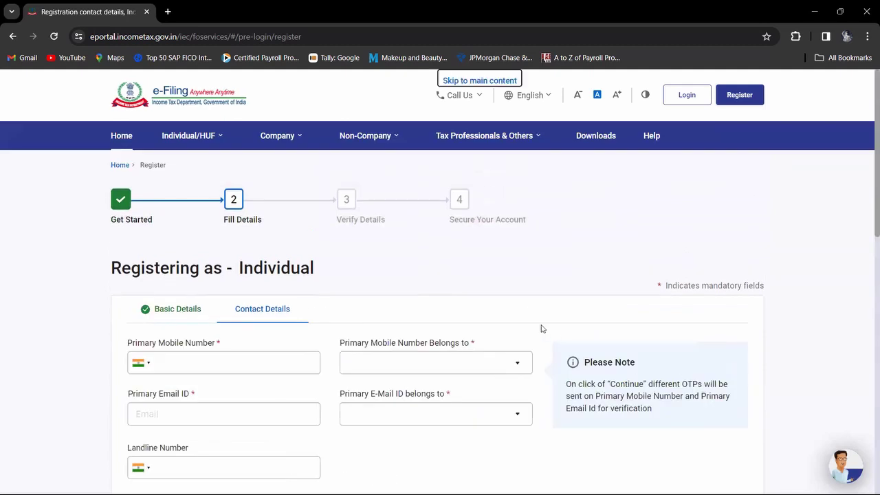
Step: Fill in the taxpayer's primary mobile number and primary e-mail address
scroll(540, 328, down, 2)
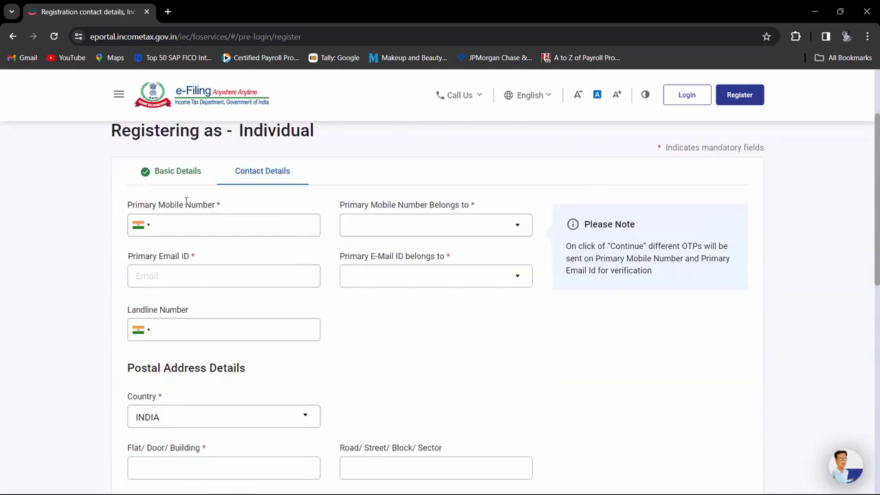
click(185, 236)
text(9876)
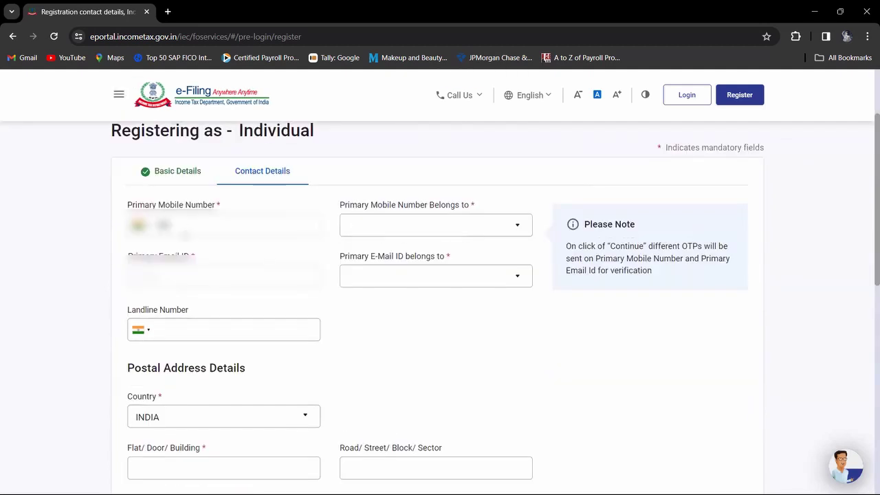
text(543210)
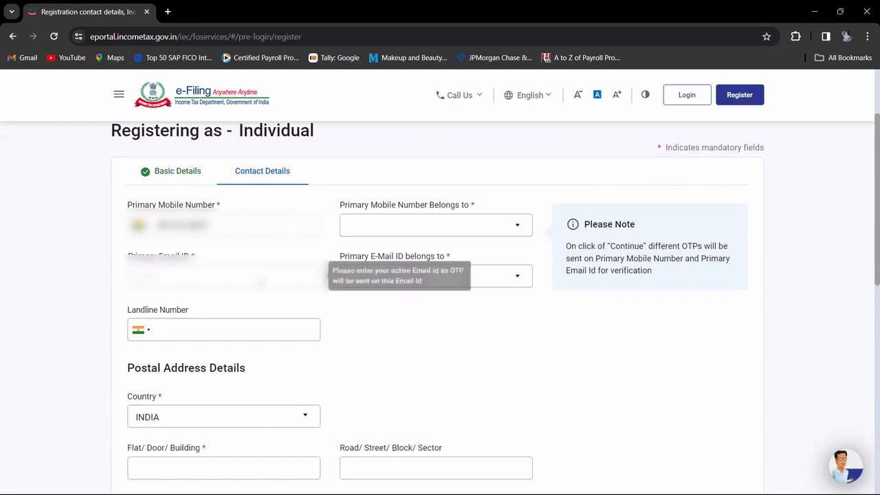
click(261, 279)
text(example@gma)
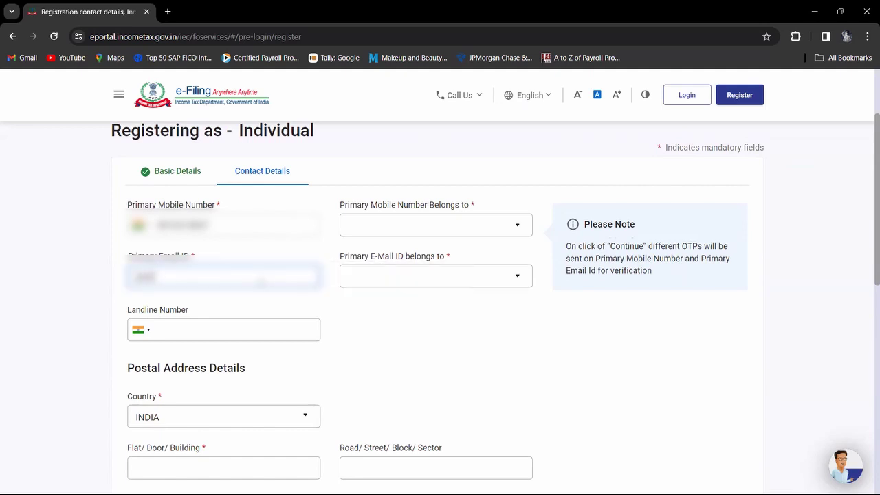
text(il.com)
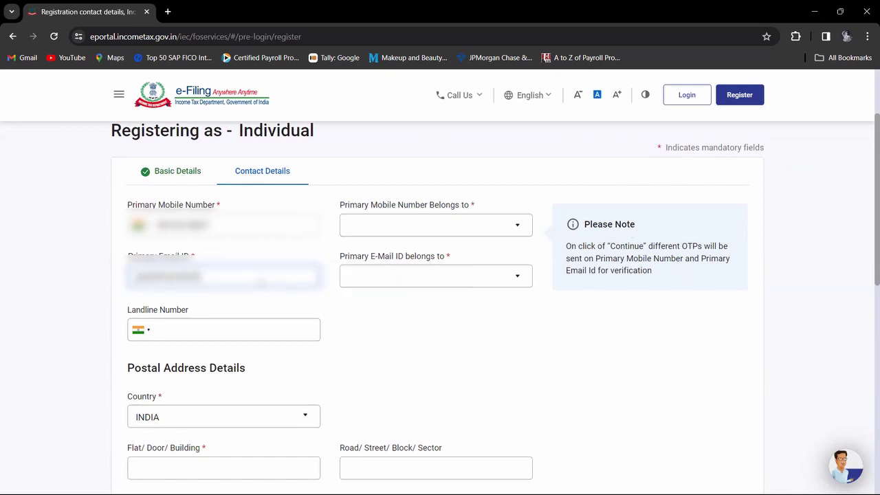
text(com)
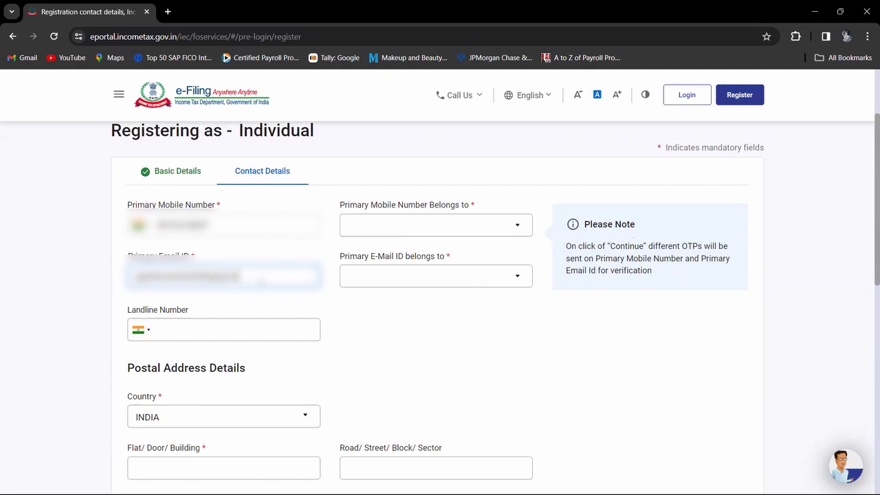
text(.com)
Step: Set both the e-mail and mobile number 'Belongs to' dropdowns to Self
click(434, 288)
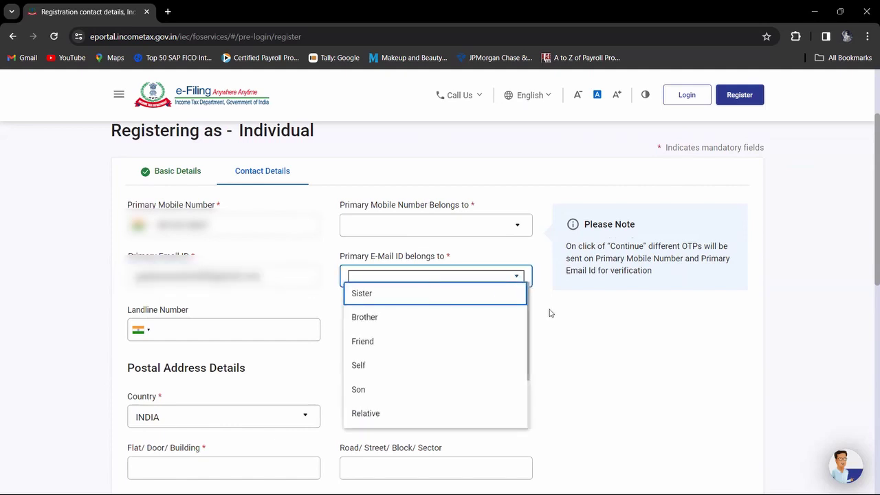
click(427, 375)
click(440, 222)
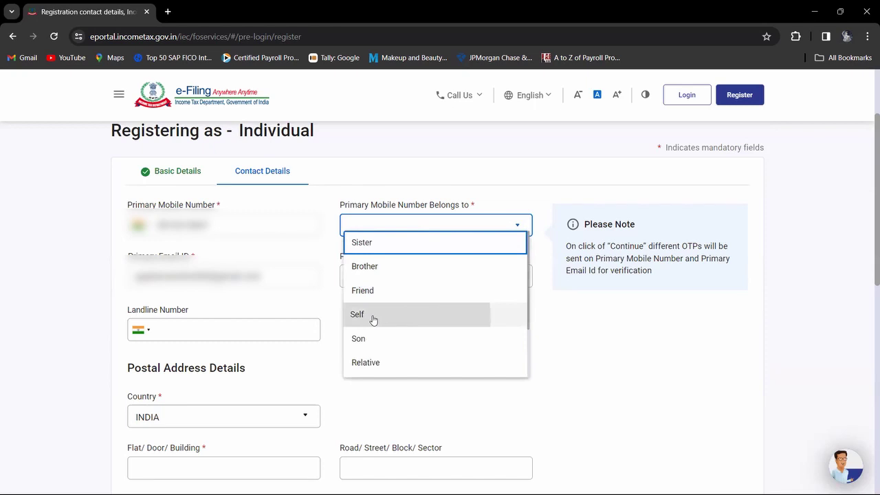
click(374, 319)
click(438, 322)
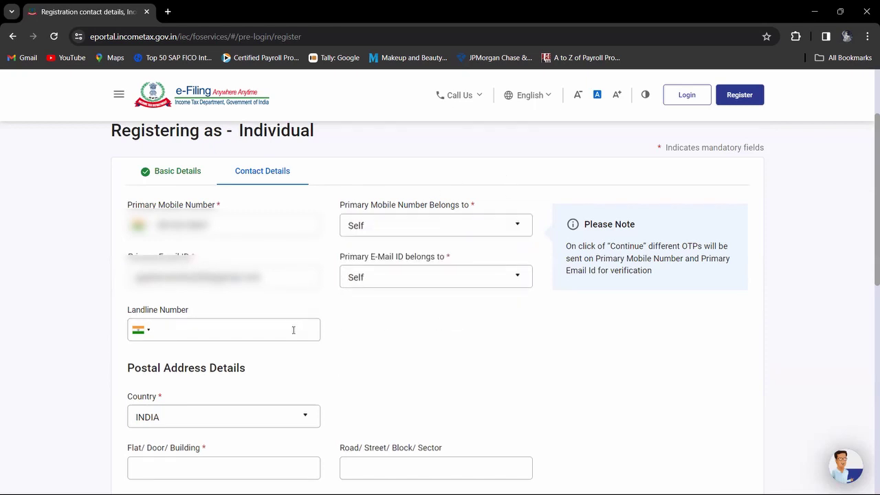
scroll(423, 337, down, 3)
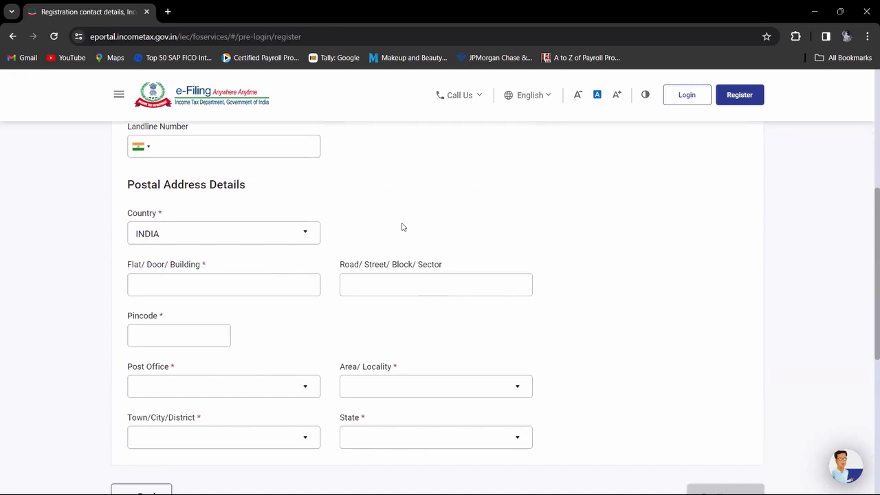
Step: Fill in the flat/door/building number and road/street line of the postal address
scroll(402, 228, down, 1)
click(252, 241)
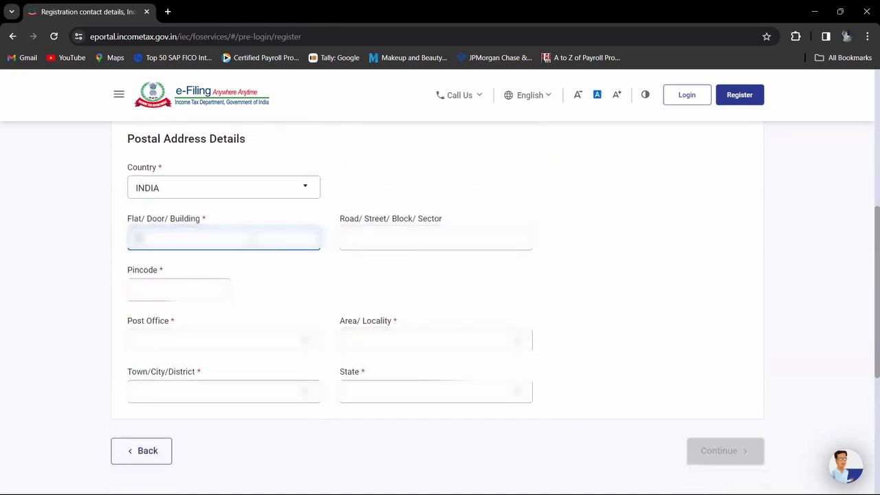
text(1234)
click(367, 251)
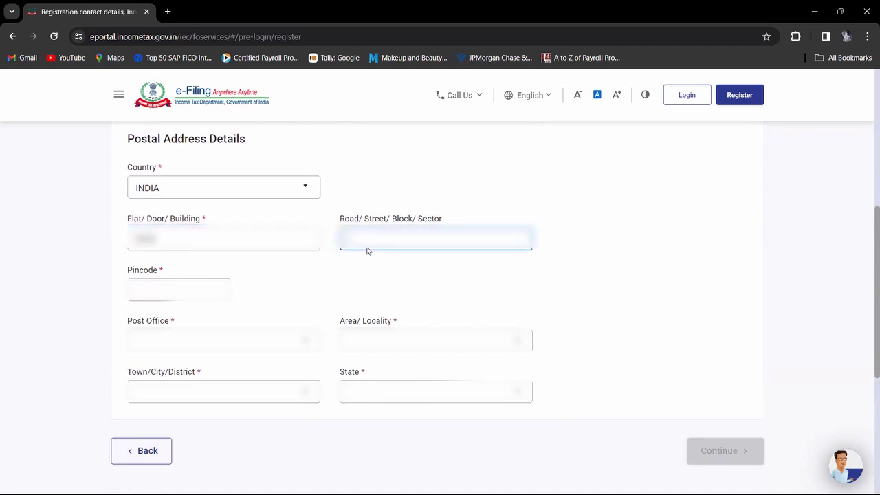
text(abstreet nagar road)
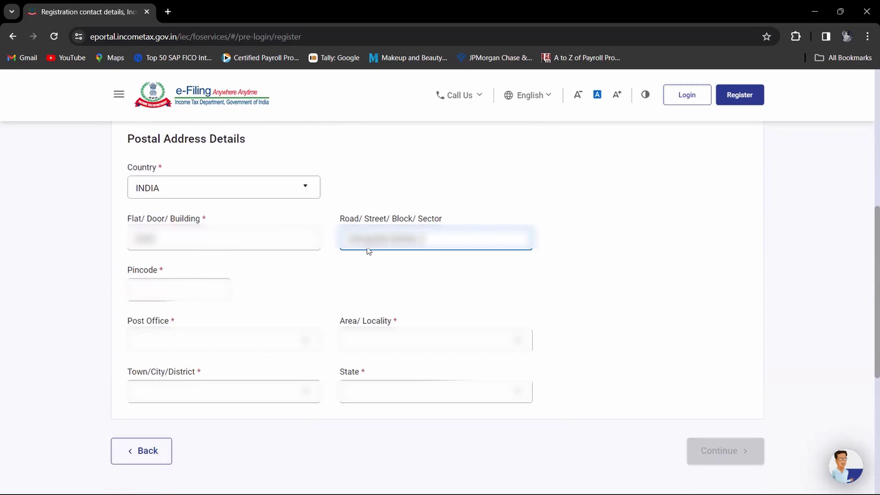
text( colony)
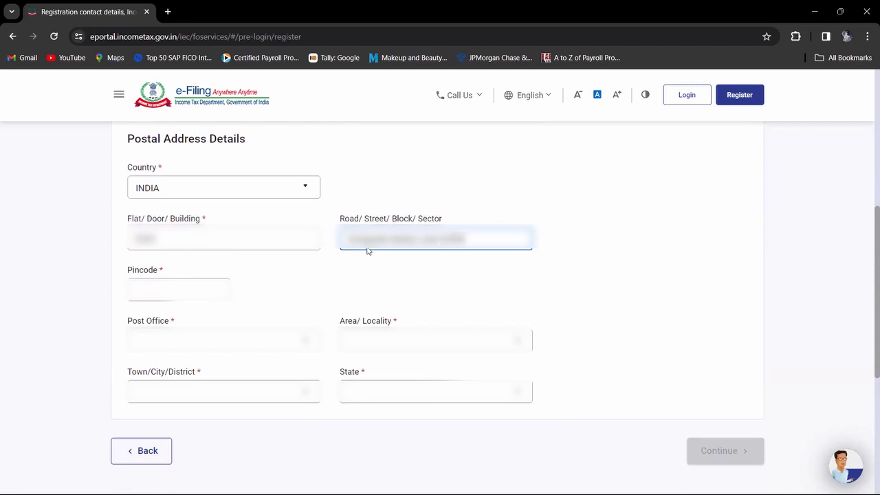
Step: Enter the pincode, trim the street line's extra words, and submit the contact details
key(Tab)
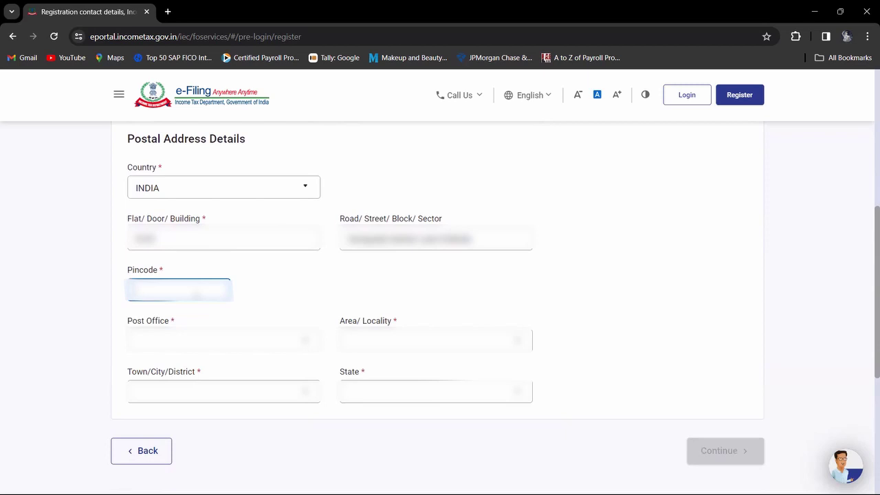
key(Num_Lock)
text(110001)
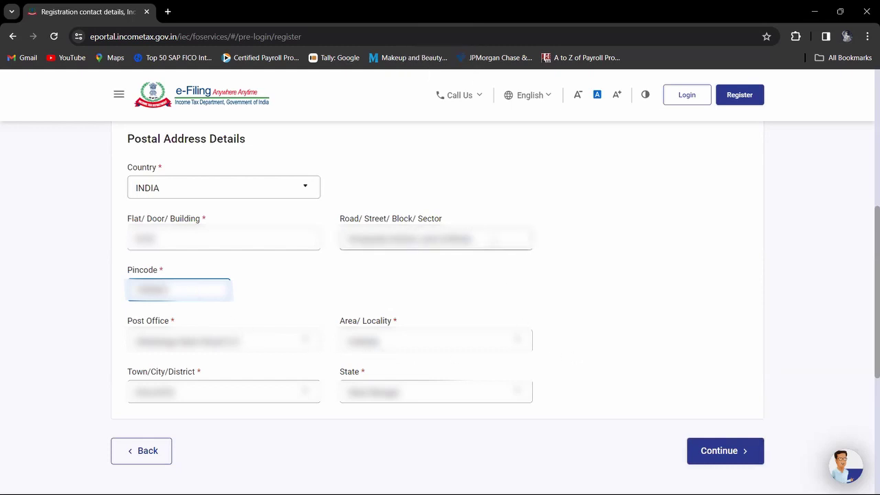
click(482, 238)
key(BackSpace)
key(BackSpace)
key(BackSpace)
key(BackSpace)
key(BackSpace)
key(BackSpace)
key(BackSpace)
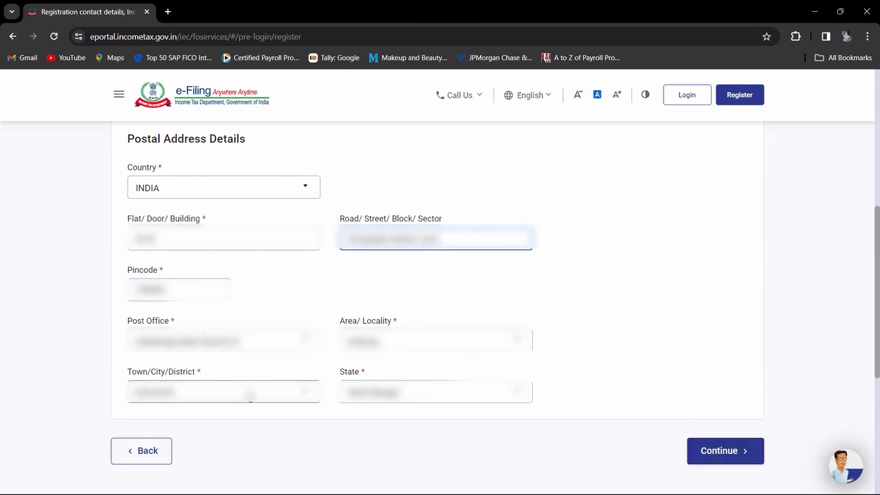
click(713, 455)
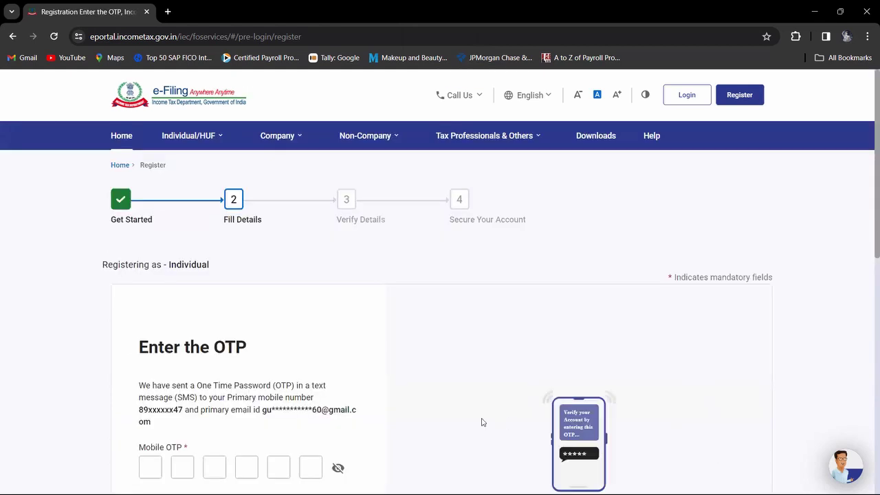
Step: Enter the six-digit mobile OTP and e-mail OTP, then submit them for verification
scroll(481, 422, down, 2)
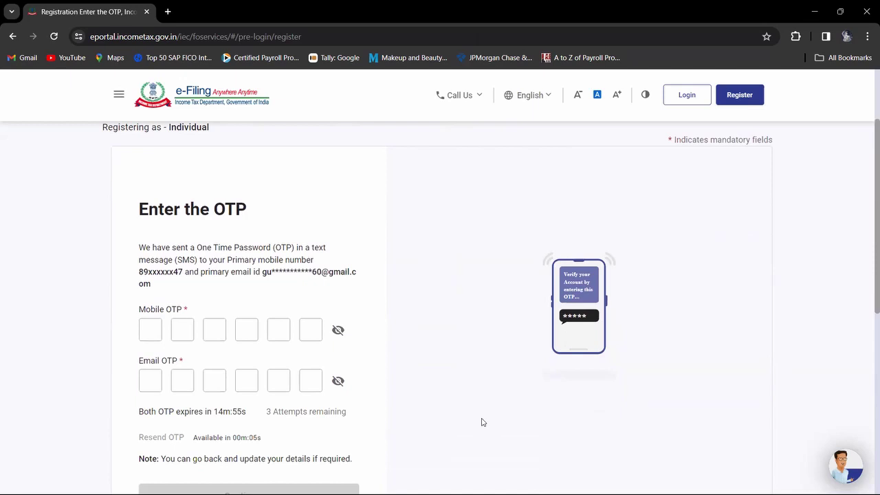
click(154, 326)
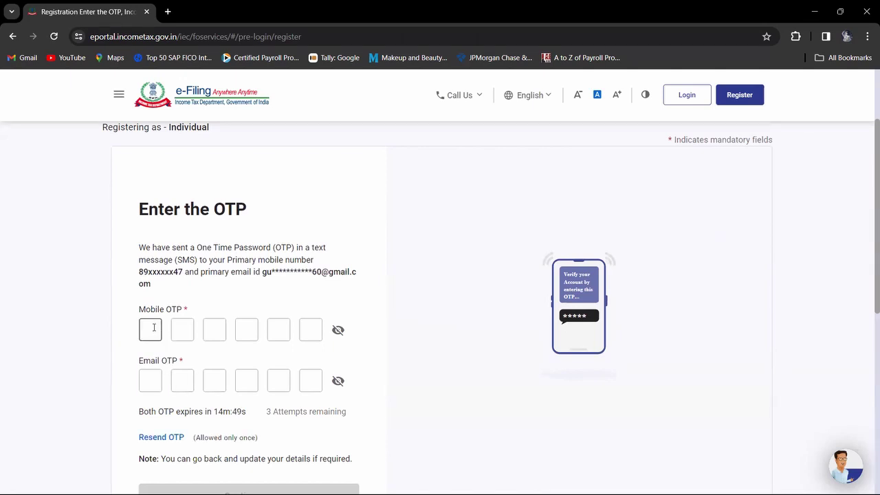
text(123456)
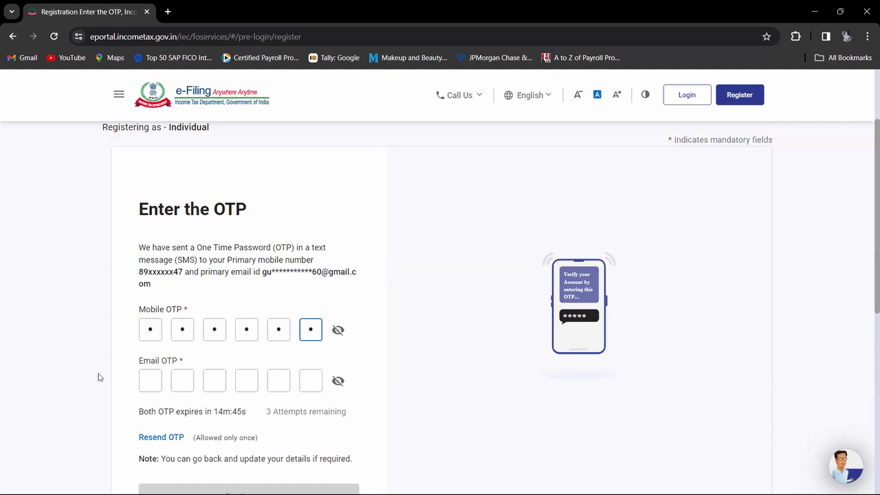
click(151, 379)
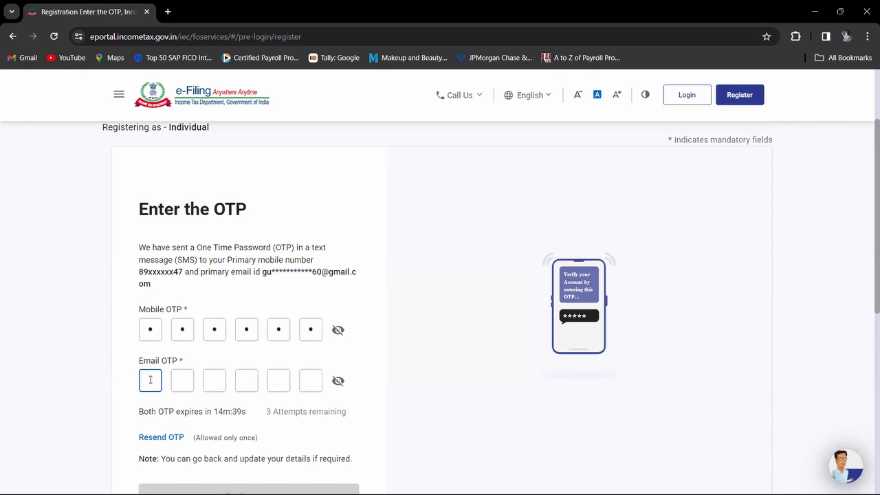
text(••••••)
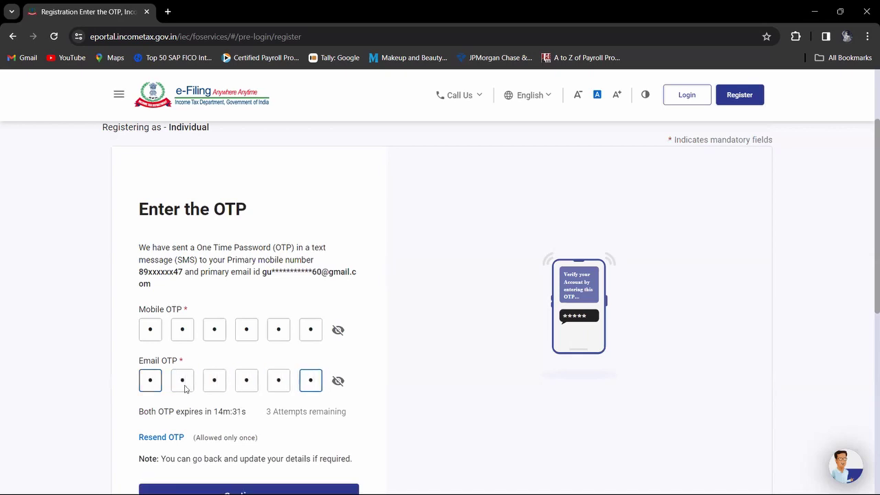
click(419, 403)
scroll(419, 403, down, 1)
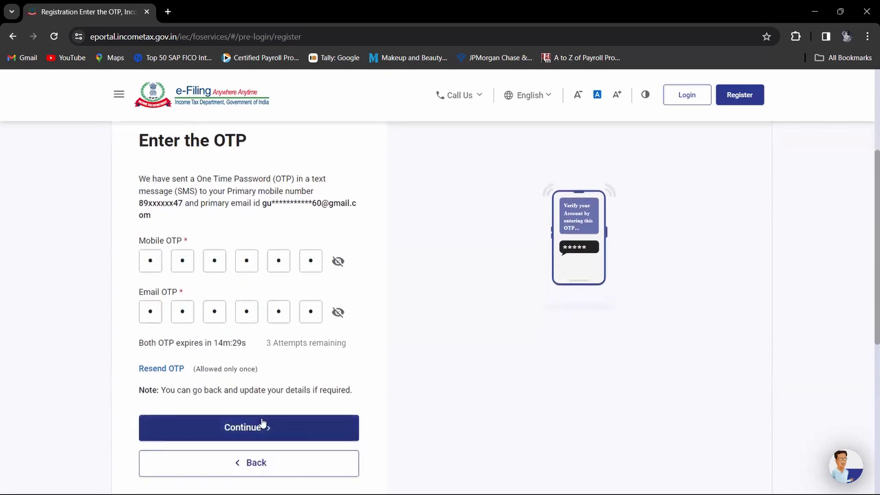
click(262, 423)
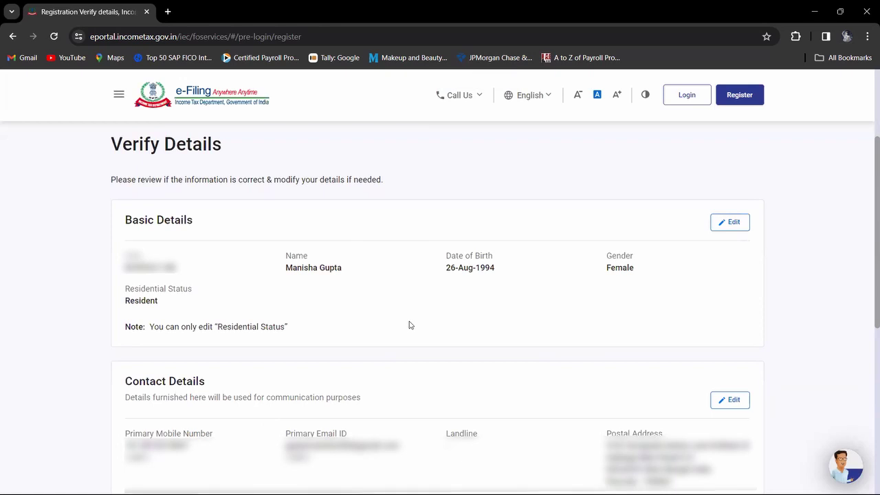
Step: Review the details on the Verify Details page and confirm them
scroll(409, 325, down, 2)
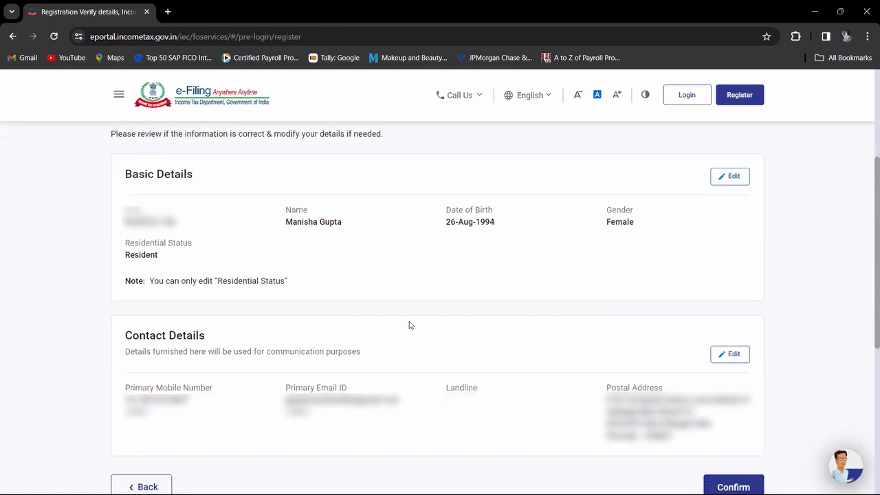
scroll(409, 325, down, 3)
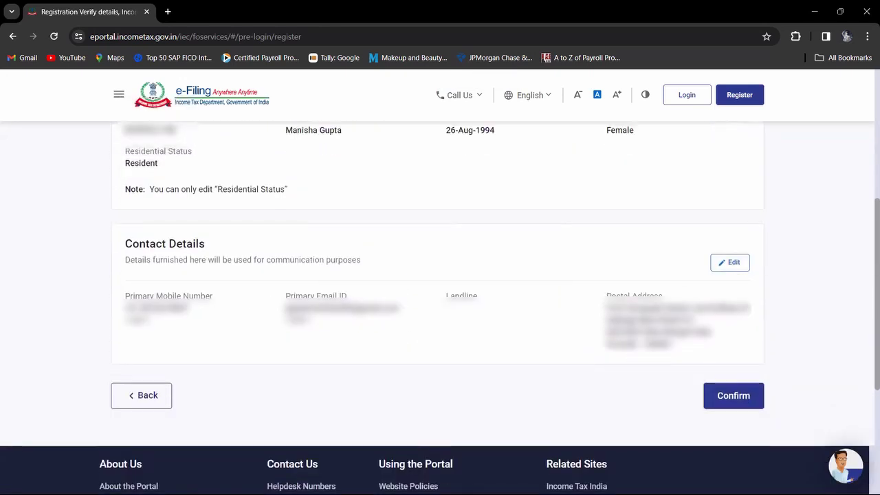
scroll(630, 337, up, 10)
scroll(630, 337, down, 12)
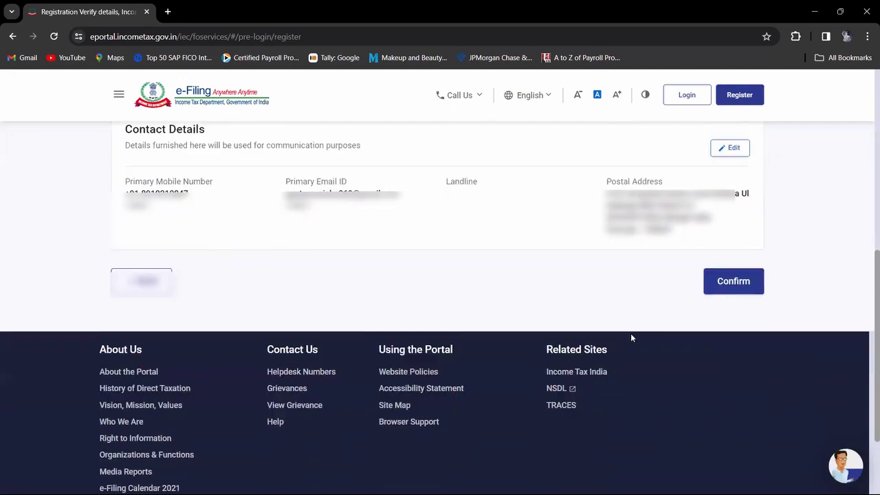
click(733, 281)
scroll(736, 290, down, 1)
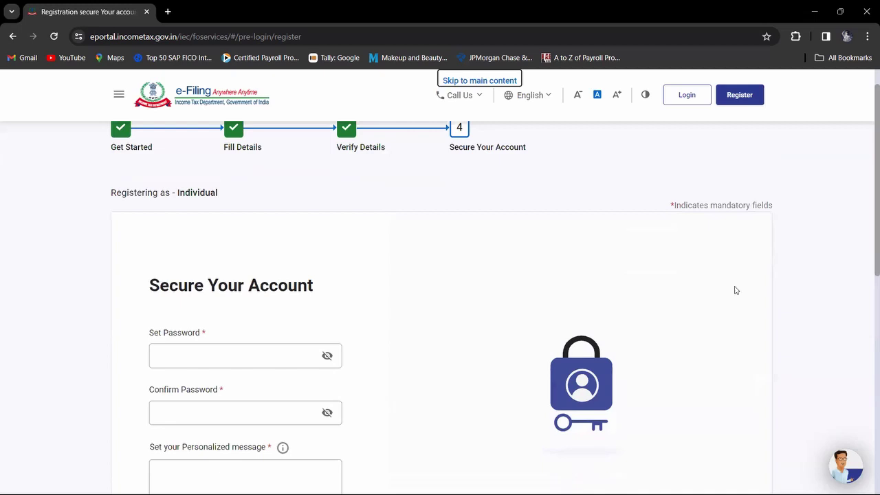
Step: Type a new account password in Set Password and an entry in Confirm Password
scroll(735, 290, down, 1)
scroll(735, 290, down, 1)
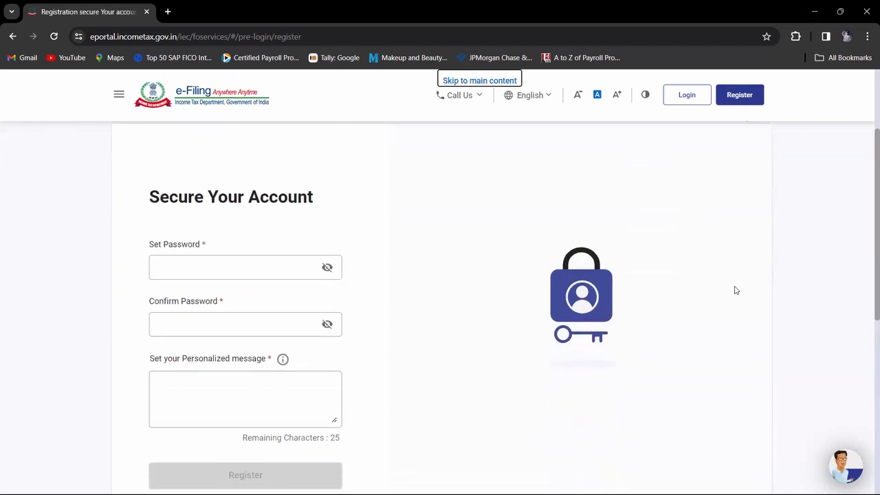
click(231, 268)
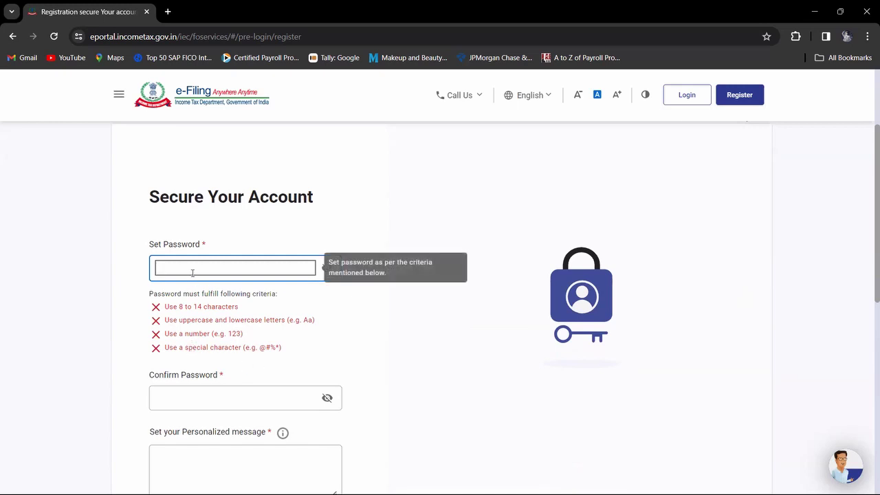
text(A)
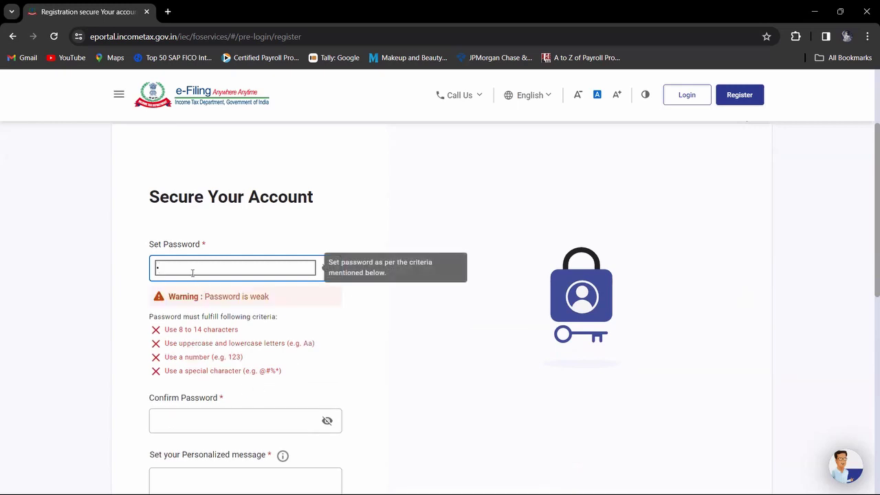
text(bcd@1234)
click(222, 417)
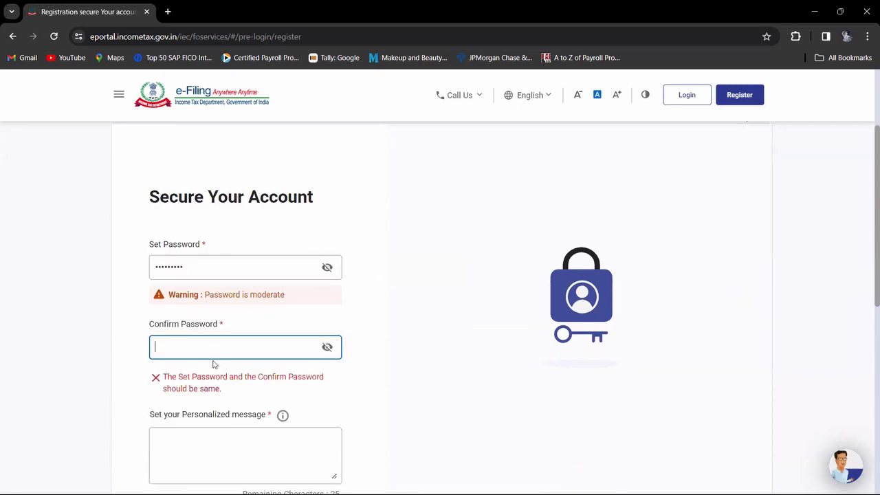
text(Test@1234)
click(412, 376)
scroll(411, 376, down, 3)
scroll(412, 376, up, 3)
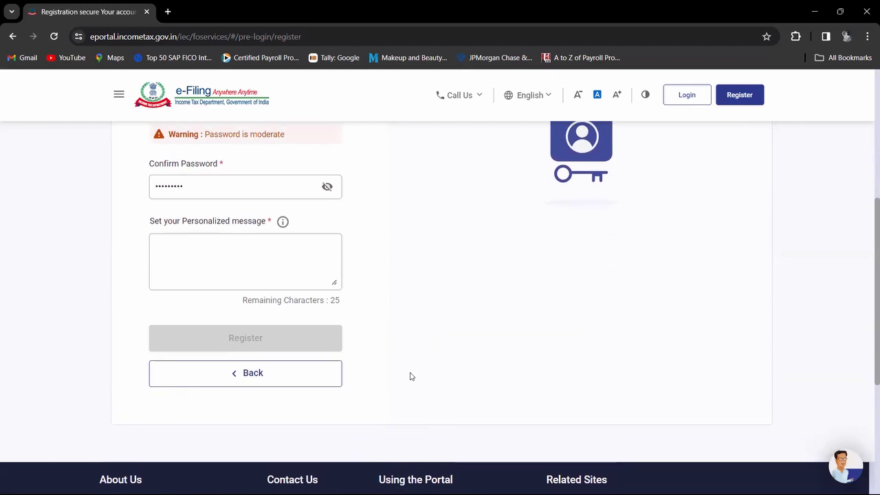
Step: Clear Set Password and retype a stronger password meeting the criteria
click(259, 313)
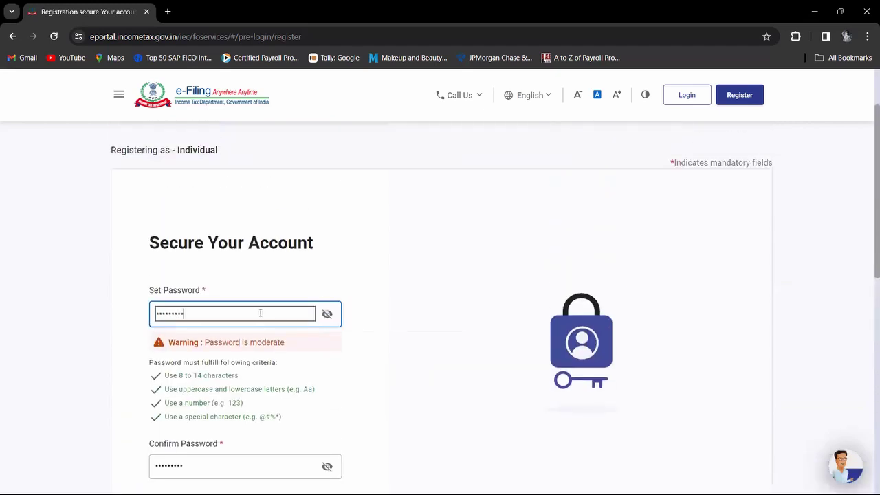
key(BackSpace)
key(BackSpace)
key(BackSpace)
key(BackSpace)
key(BackSpace)
key(BackSpace)
key(BackSpace)
key(BackSpace)
key(BackSpace)
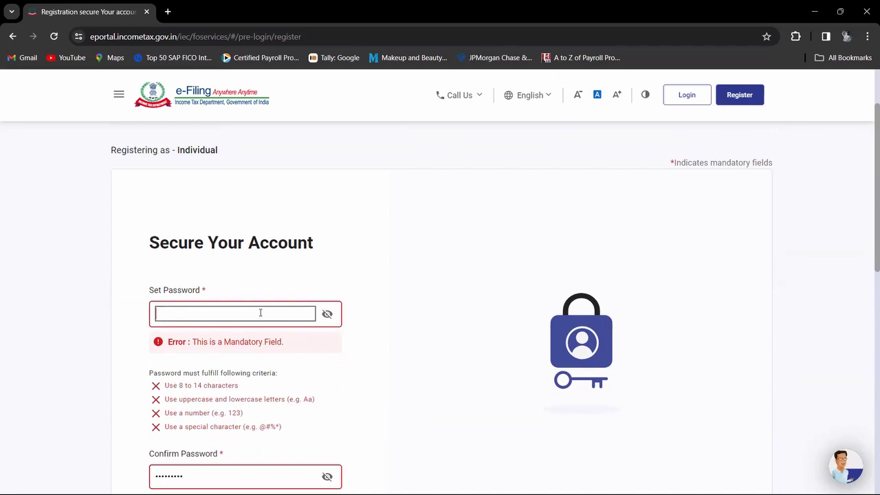
text(Abcd)
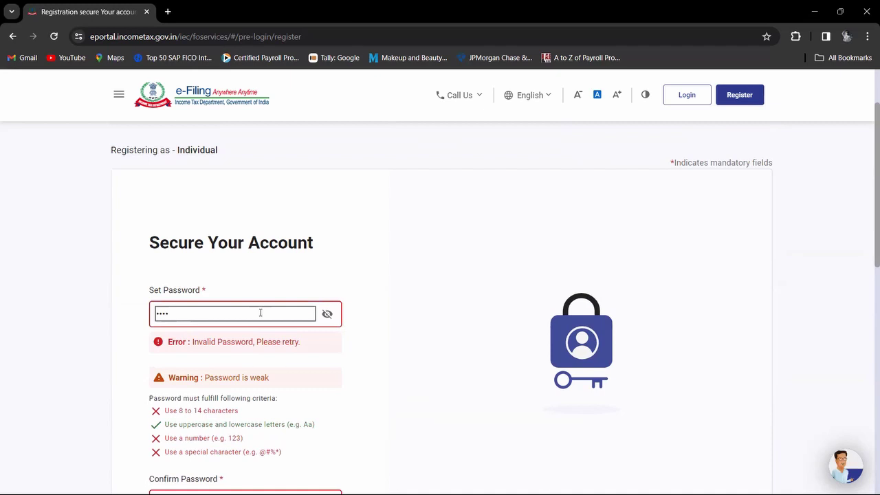
text(@12345)
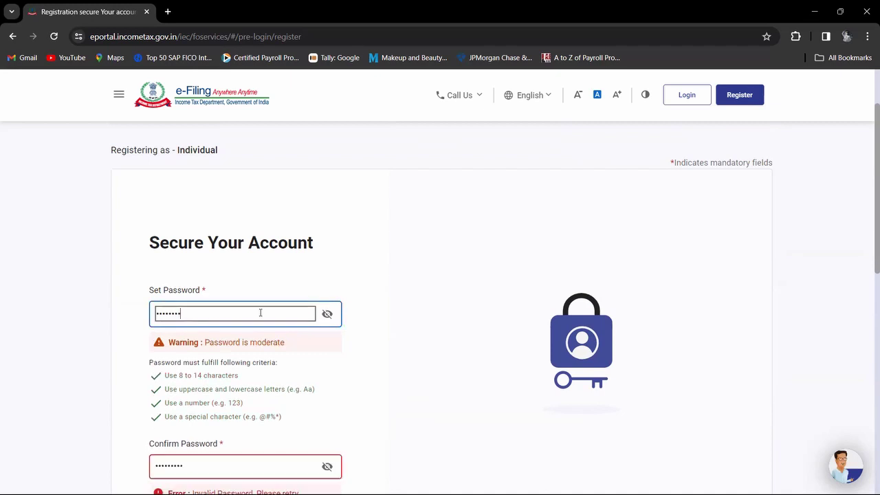
text(6)
key(BackSpace)
key(BackSpace)
key(BackSpace)
key(BackSpace)
key(BackSpace)
key(BackSpace)
key(BackSpace)
key(BackSpace)
key(BackSpace)
key(BackSpace)
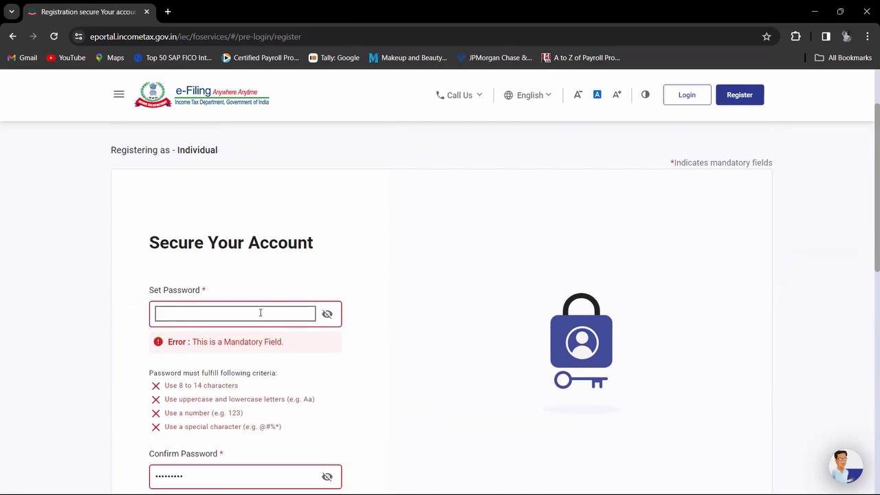
text(Abc@)
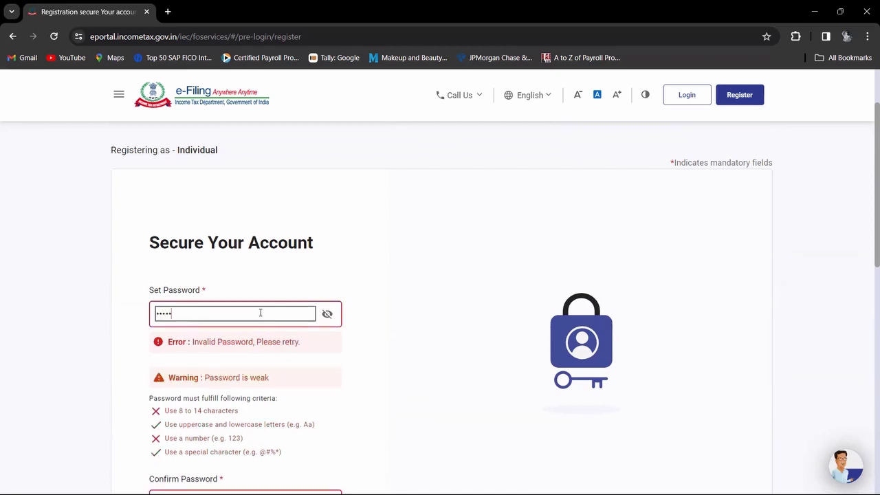
text(123)
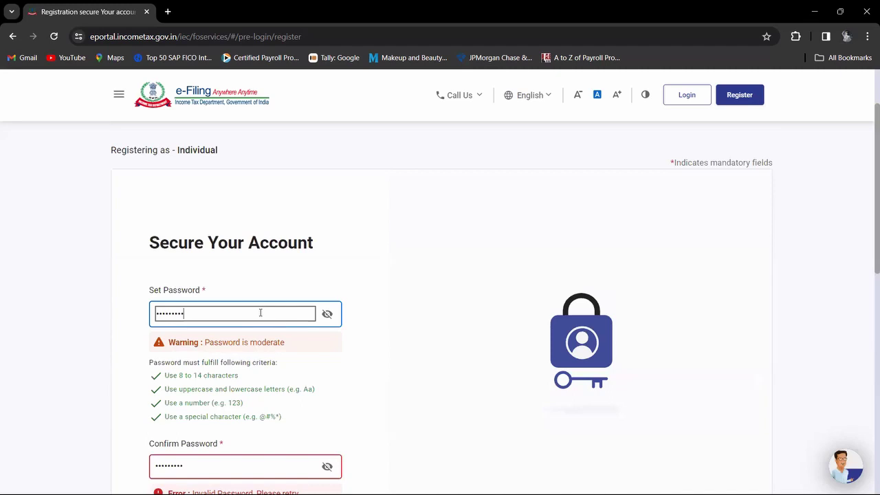
text(45)
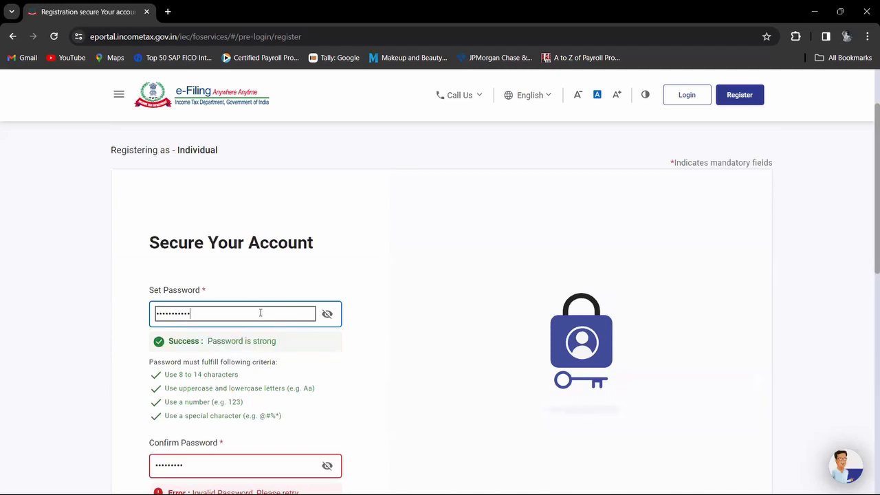
Step: Clear Confirm Password and re-enter it to match the new password
click(214, 465)
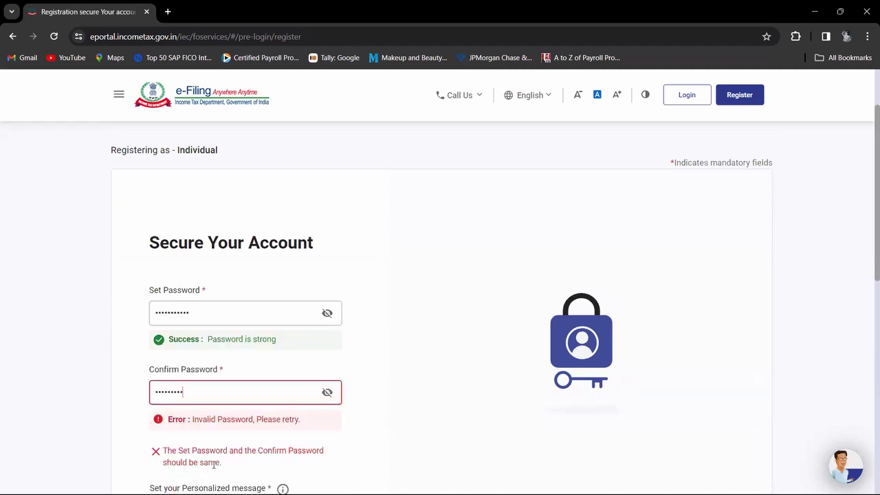
text(45)
key(BackSpace)
key(BackSpace)
key(BackSpace)
key(BackSpace)
key(BackSpace)
key(BackSpace)
key(BackSpace)
key(BackSpace)
key(BackSpace)
key(BackSpace)
key(BackSpace)
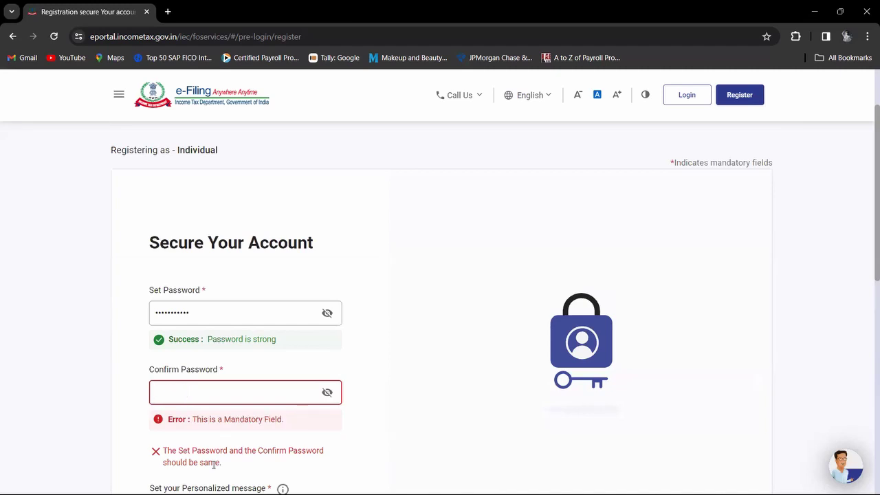
text(•••••)
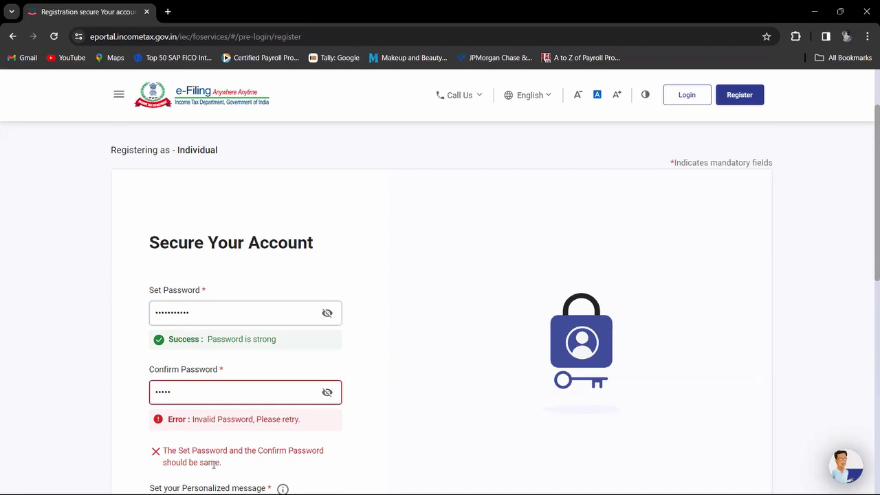
text(••••••)
click(363, 426)
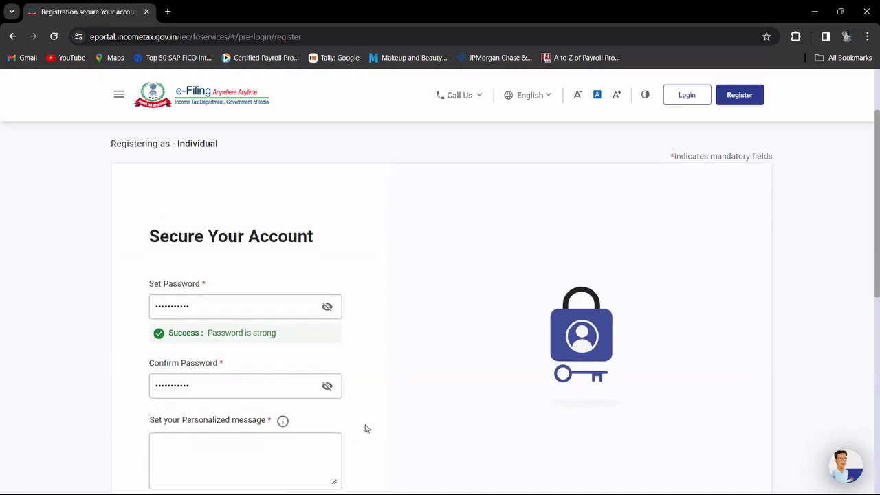
Step: Type 'I love my family' as the personalized message, fixing a typo, and click Register
scroll(364, 426, down, 3)
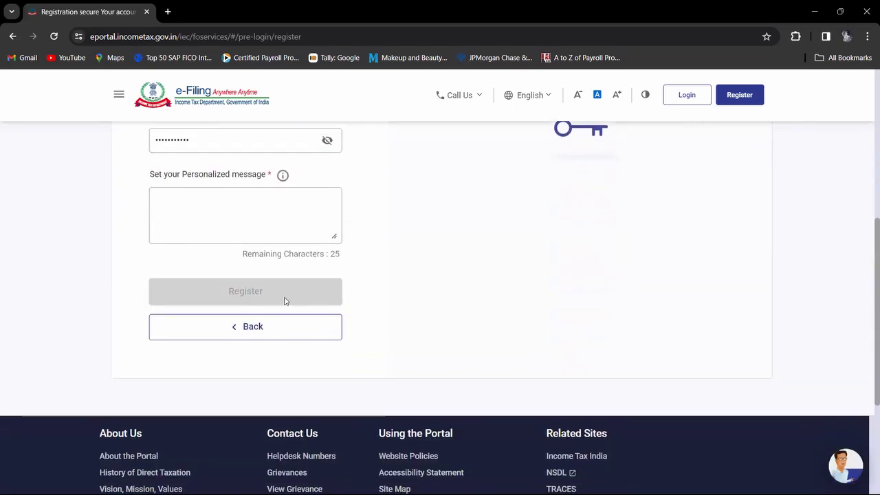
scroll(285, 300, up, 2)
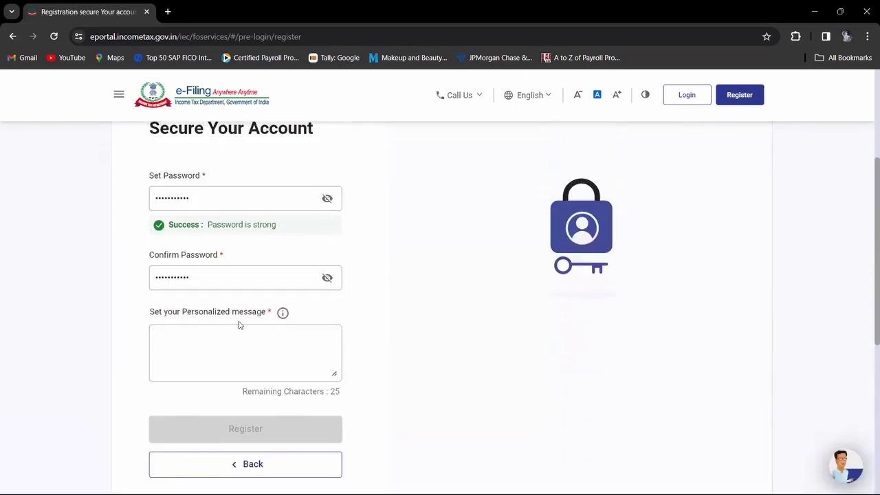
click(235, 334)
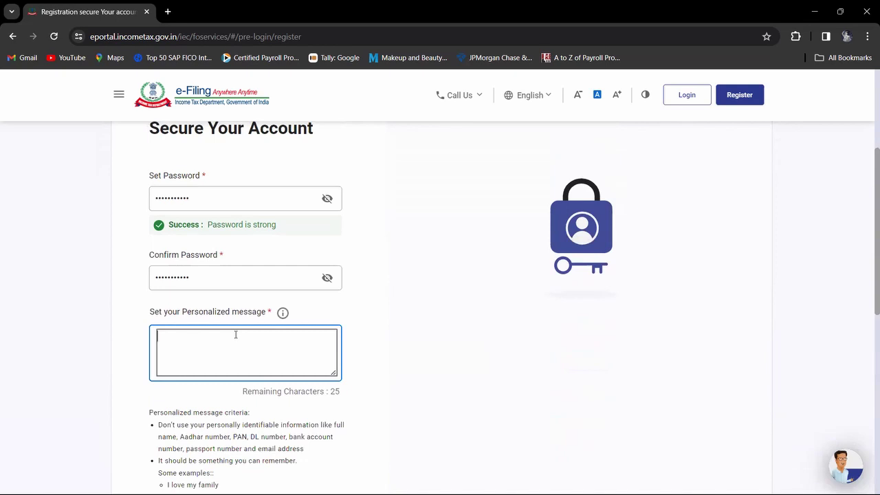
click(366, 404)
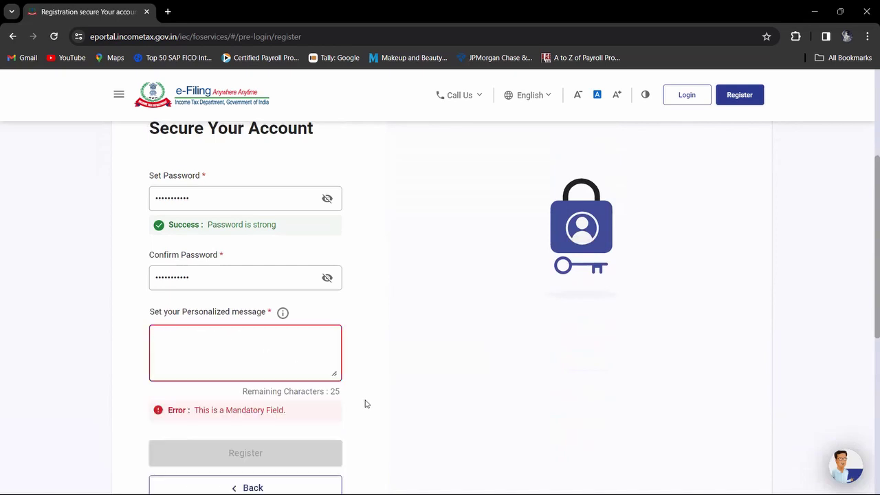
scroll(365, 404, down, 1)
scroll(365, 405, down, 1)
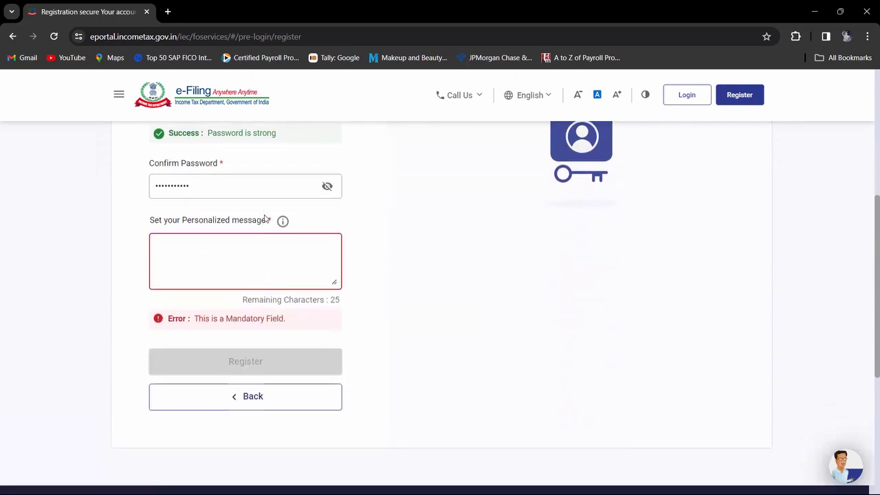
click(265, 249)
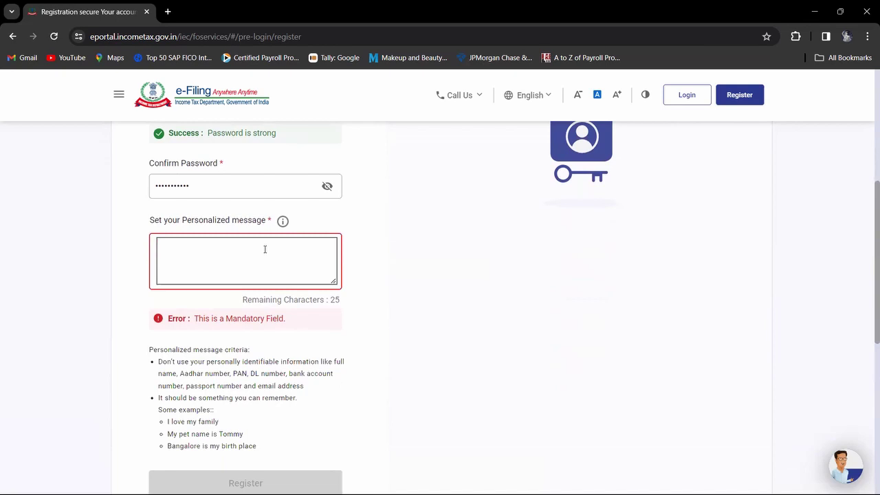
text(I )
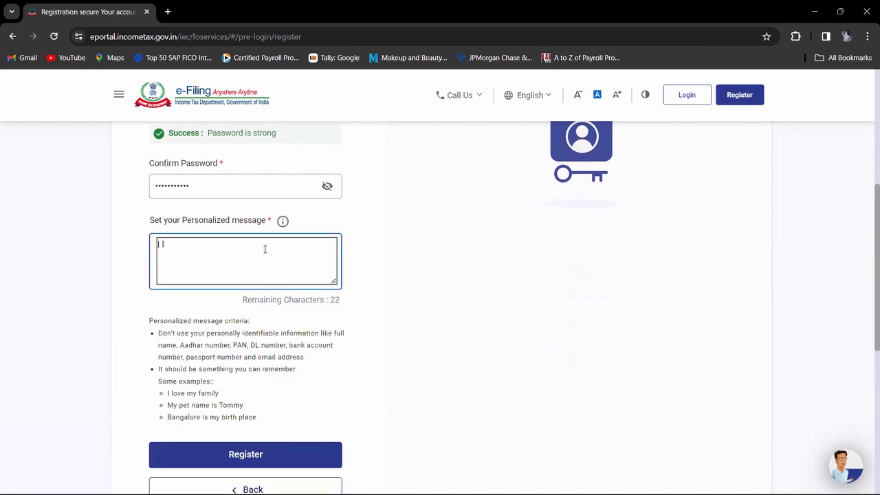
text(love)
key(BackSpace)
key(BackSpace)
key(BackSpace)
key(BackSpace)
text(love my family)
click(254, 464)
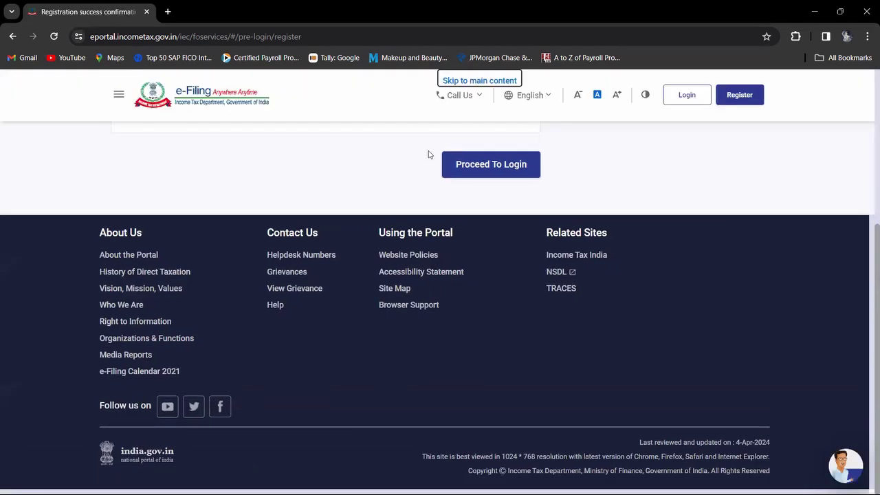
Step: Review the Registered successfully message, then proceed to the Login page
scroll(406, 178, up, 1)
scroll(406, 178, up, 5)
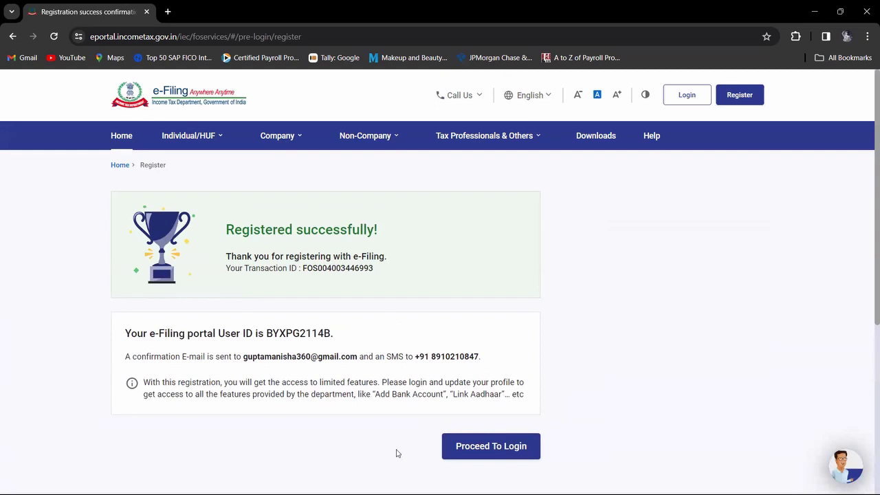
click(466, 455)
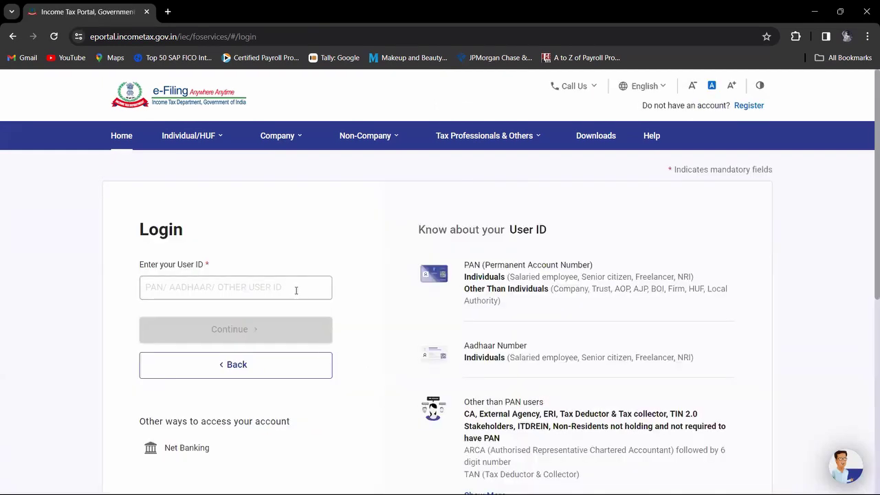
Step: Enter the new user ID in capital letters and continue to the password step
click(294, 289)
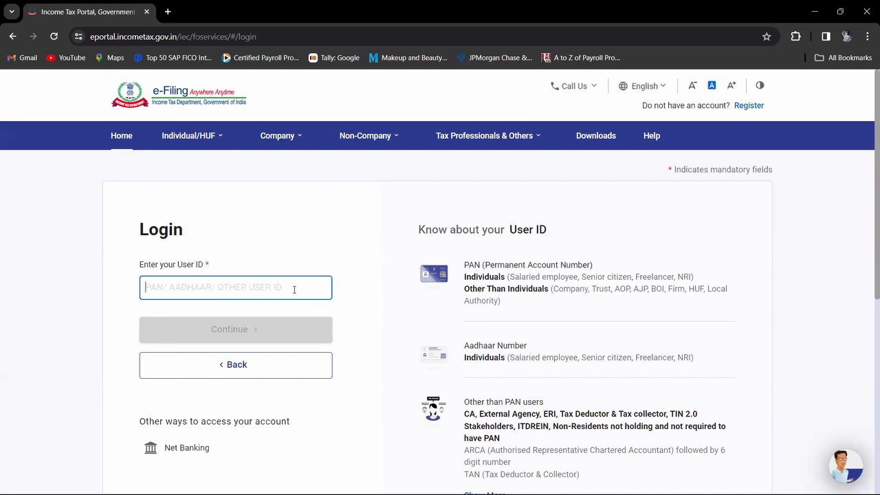
key(Caps_Lock)
key(ctrl+v)
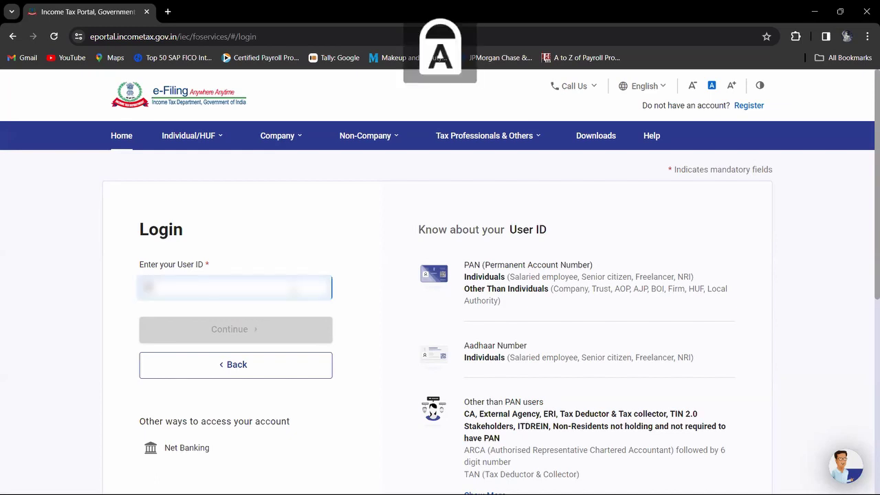
text(AB)
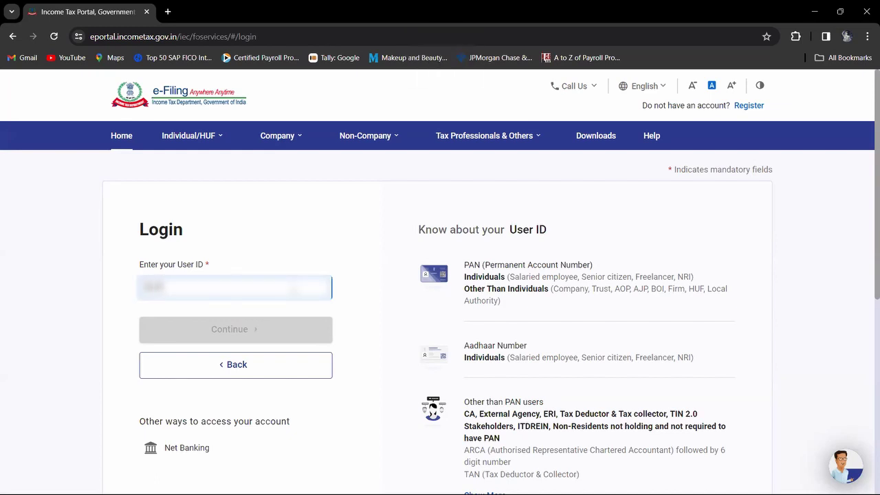
text(CDEFGH)
click(261, 330)
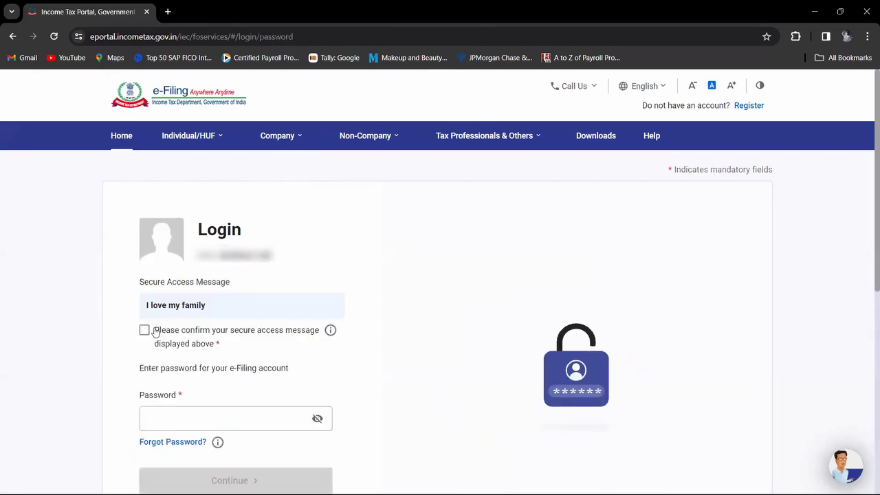
Step: Confirm the 'I love my family' secure access message and submit the account password, which is rejected
click(145, 330)
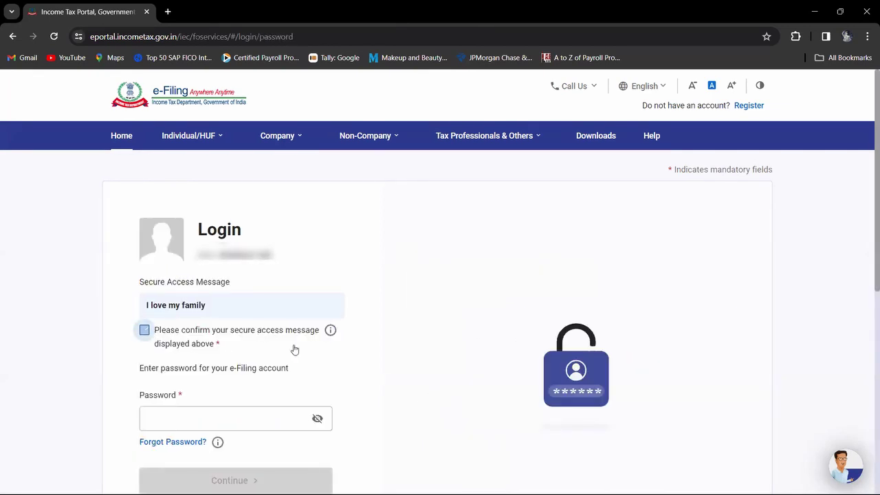
scroll(295, 348, down, 1)
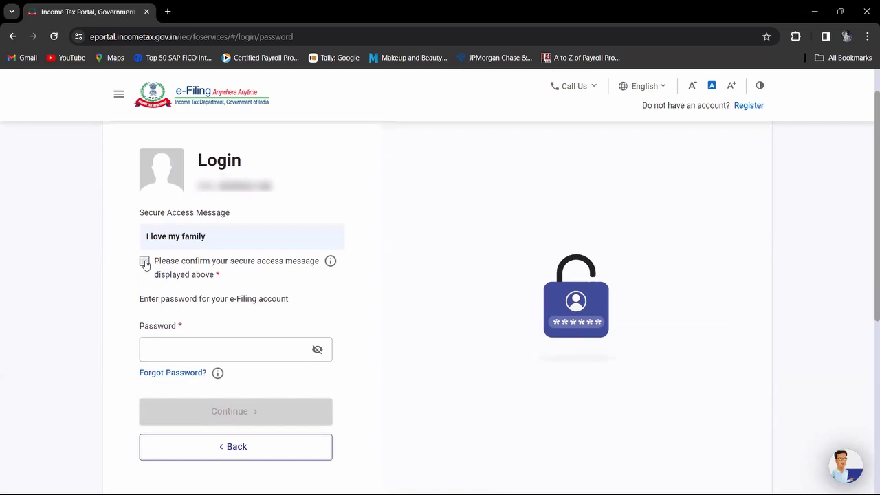
click(145, 262)
click(179, 347)
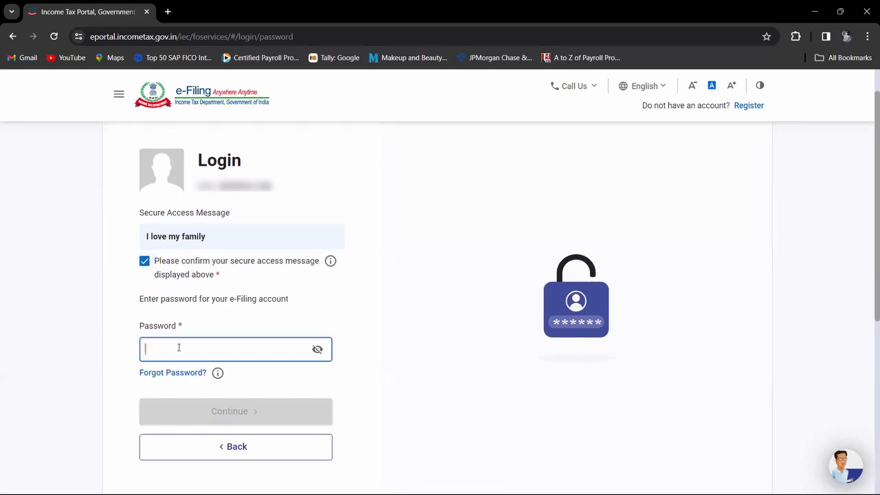
text(•••••)
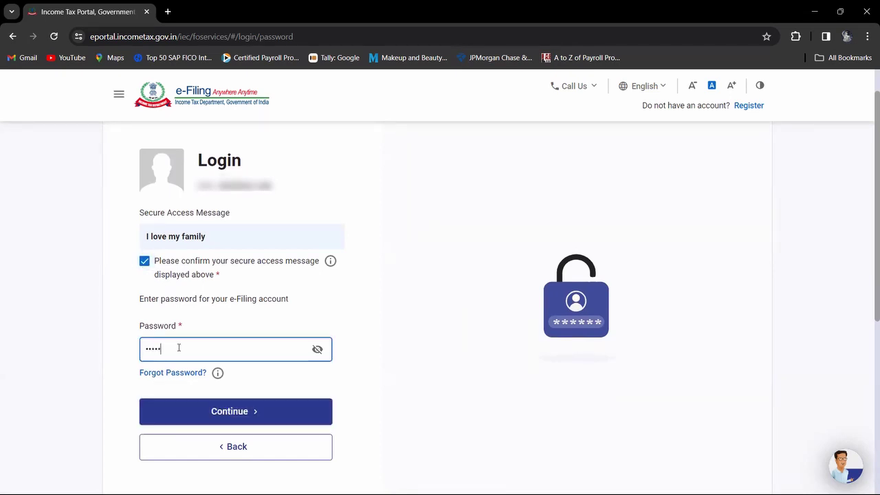
text(••••)
click(206, 418)
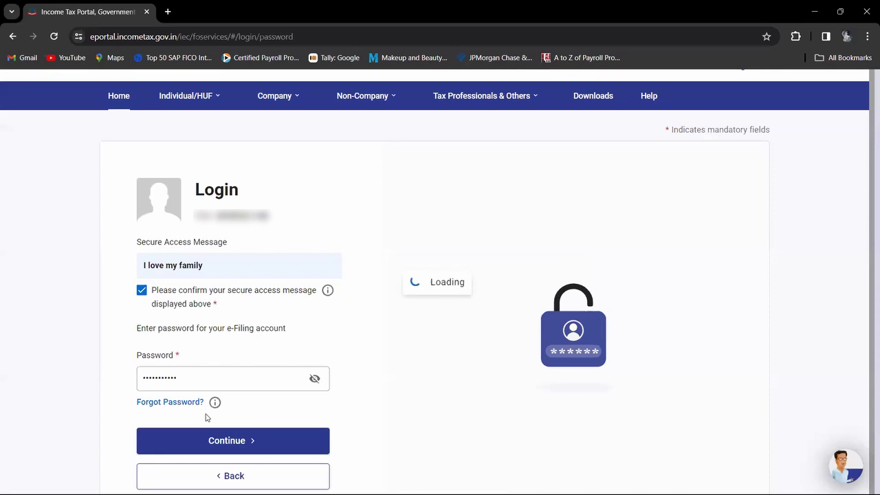
Step: Retype the account password and log in to the dashboard offering Assessment Year 2024-25 filing
click(195, 379)
text(•••••)
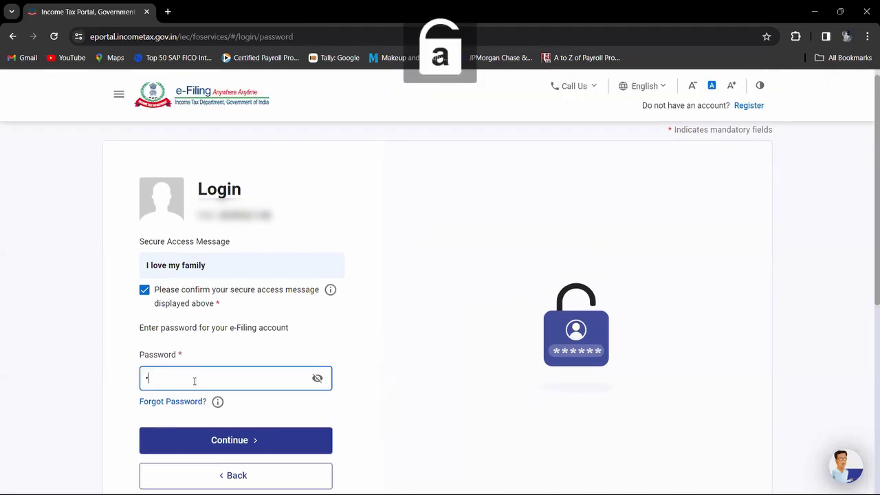
text(•)
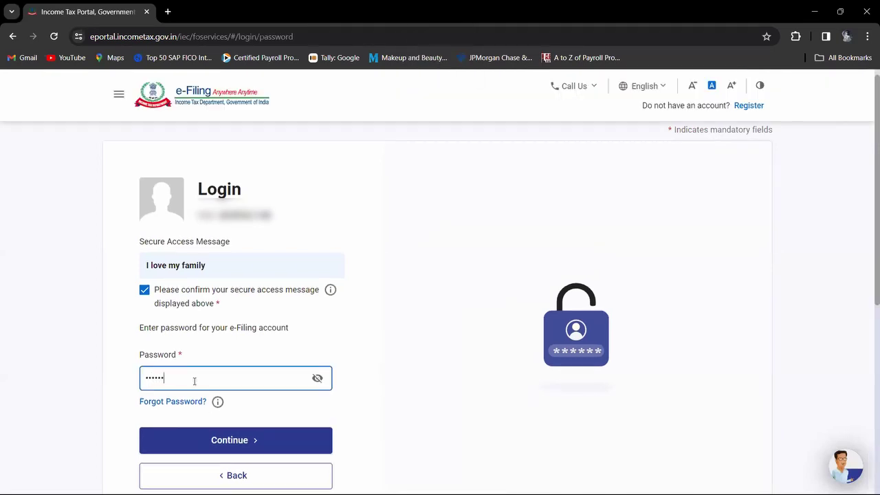
text(*****)
click(213, 444)
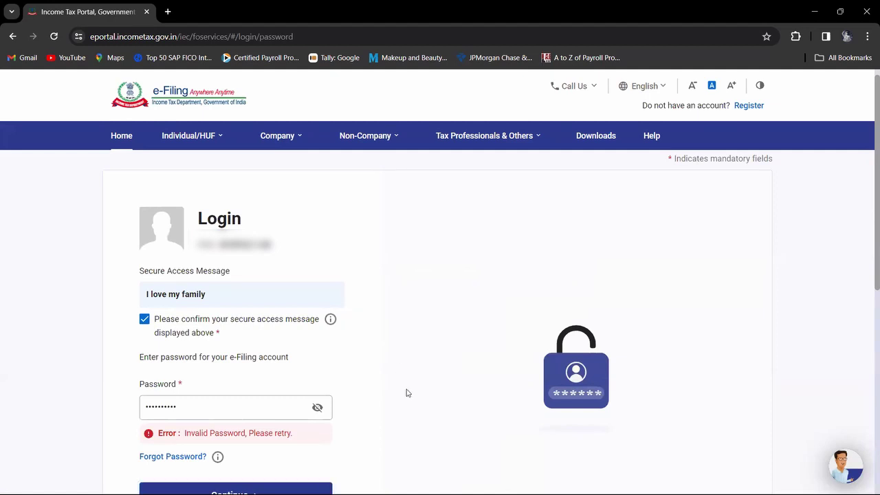
scroll(406, 392, down, 1)
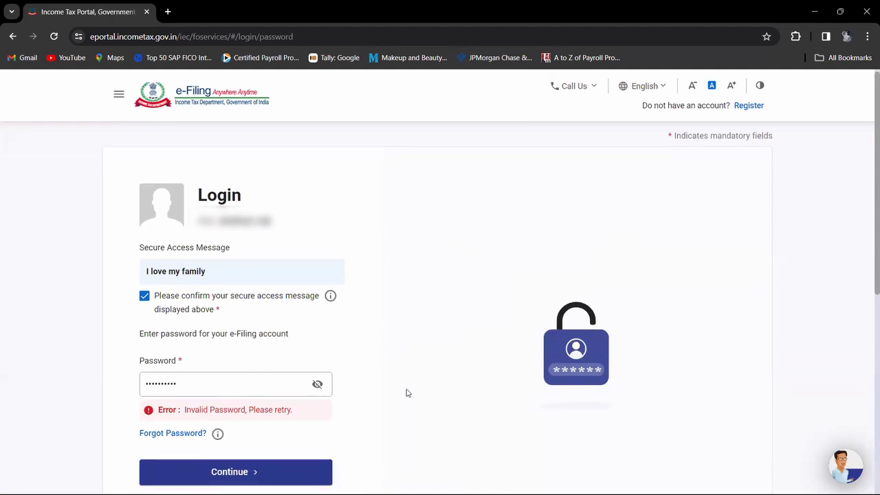
scroll(406, 393, up, 1)
key(alt+Tab)
key(alt+Tab)
key(alt+Tab)
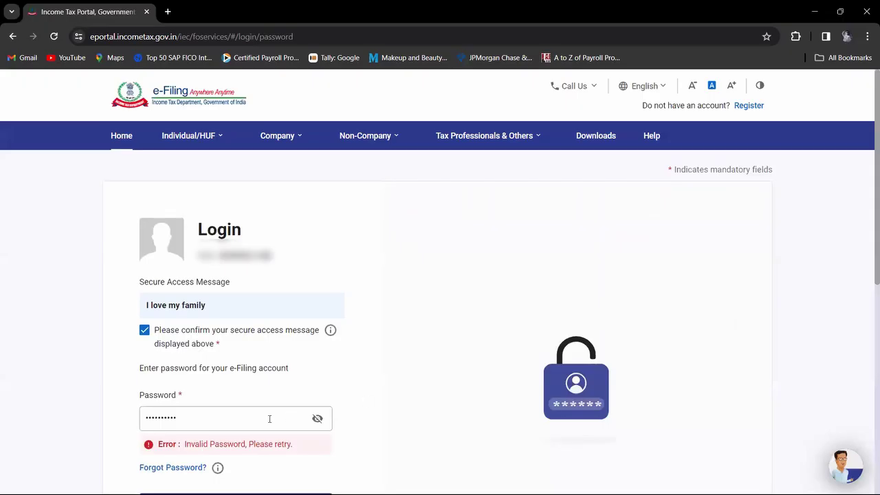
click(444, 136)
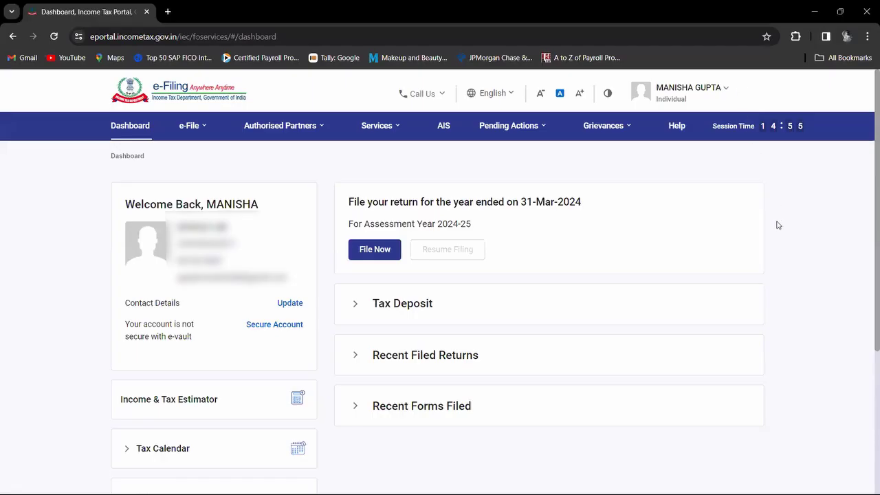
Step: Look over the taxpayer dashboard and expand the Tax Deposit section, which shows No Record Found
scroll(778, 224, down, 2)
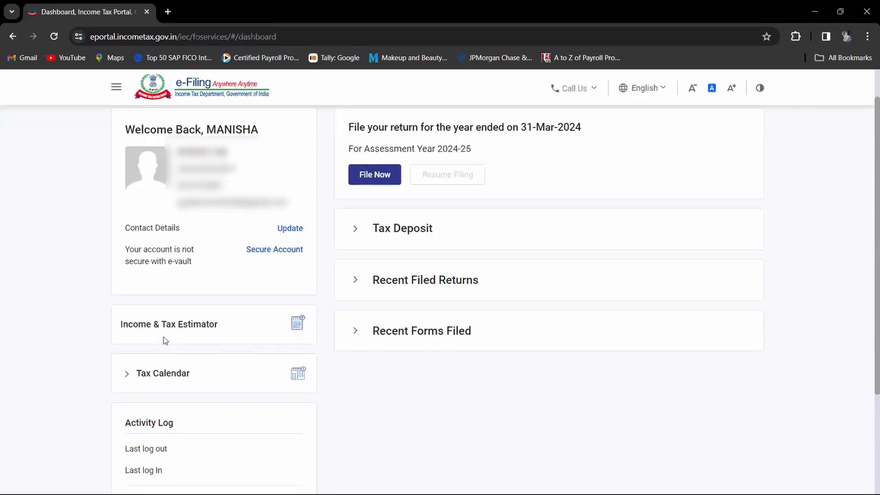
scroll(300, 342, down, 1)
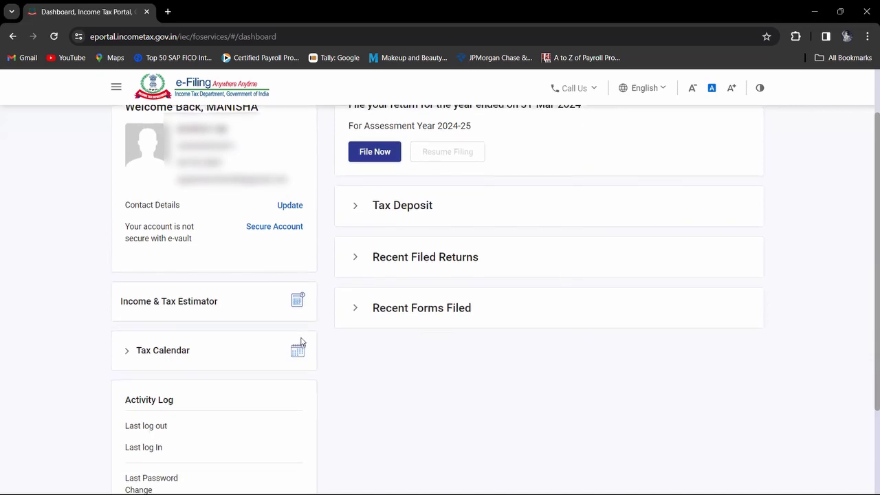
scroll(369, 365, down, 2)
scroll(370, 366, up, 2)
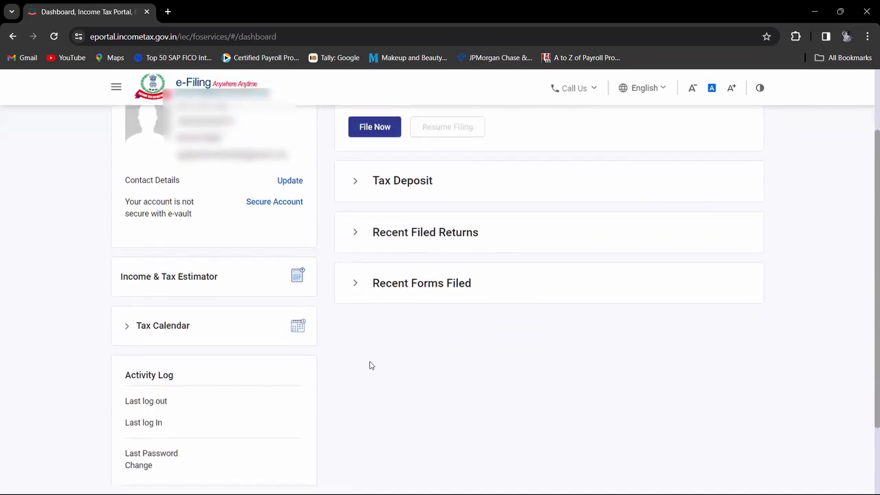
scroll(370, 365, up, 3)
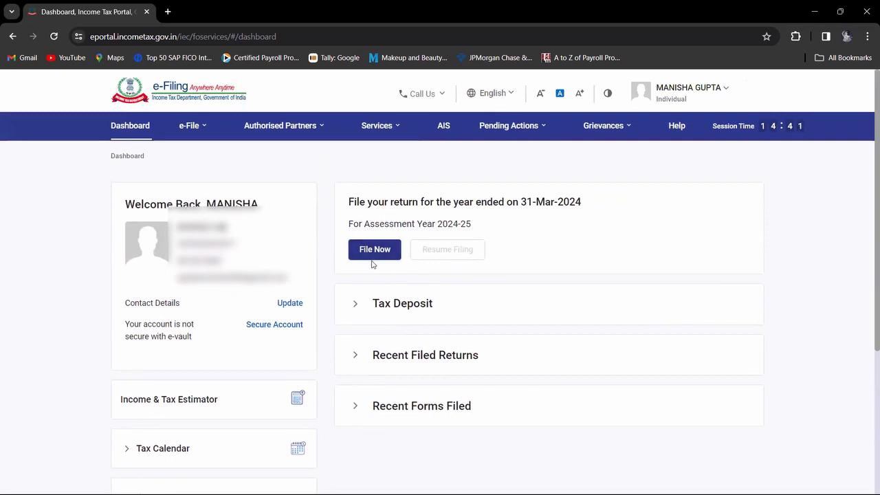
click(407, 307)
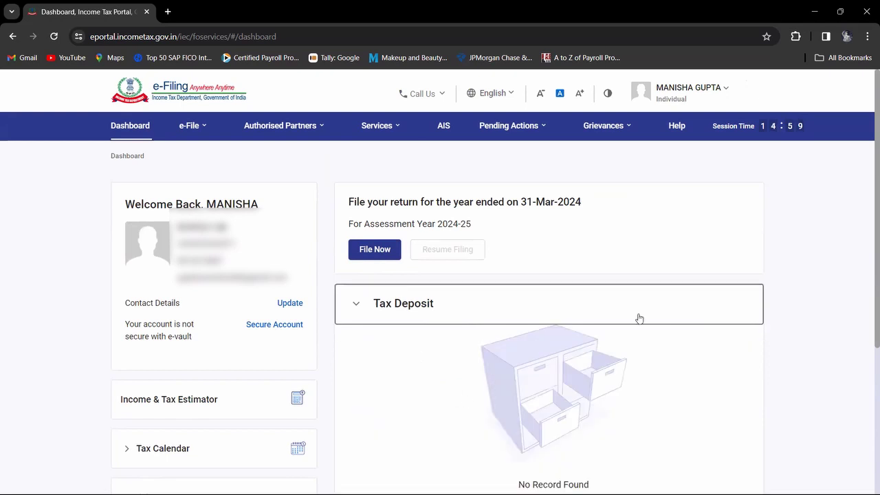
click(809, 303)
scroll(809, 303, down, 2)
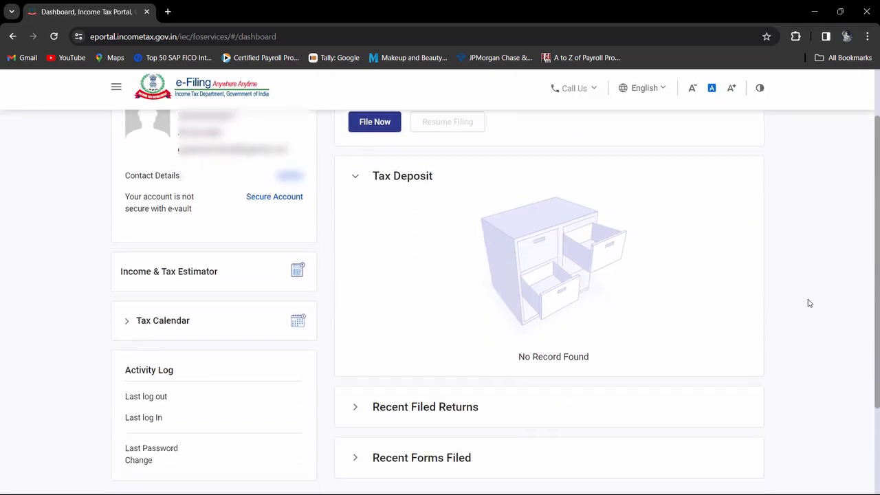
scroll(868, 293, up, 2)
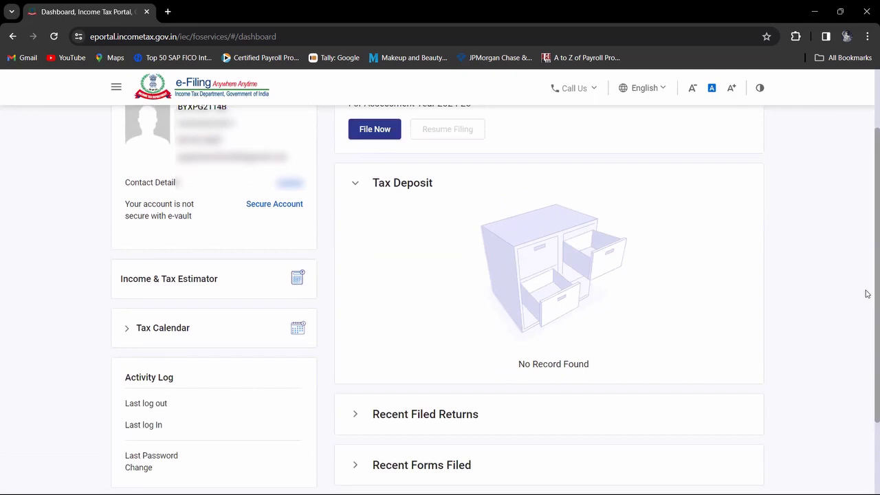